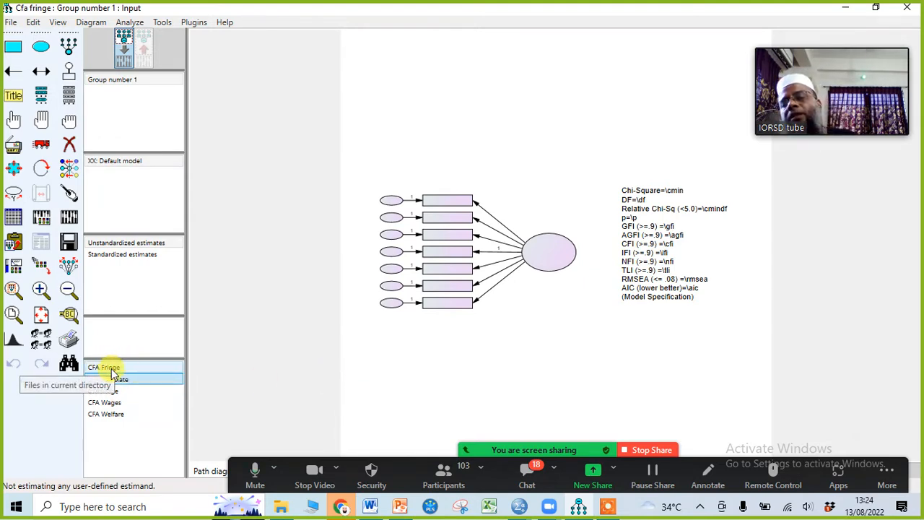
Assign the dataset variables Fringe1, Fringe2 and Fringe3 to the three middle indicator boxes of the CFA Fringe diagram.
{"action": "left_click", "coordinate": [116, 368]}
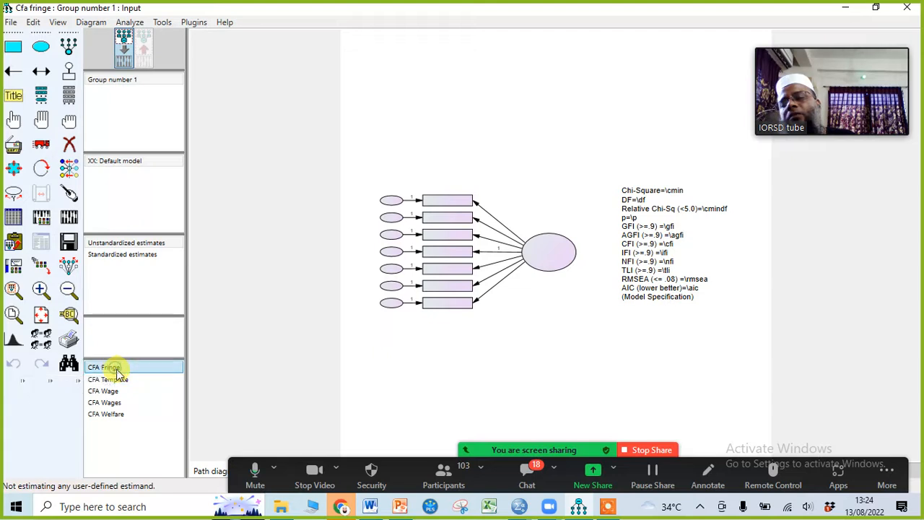
{"action": "left_click", "coordinate": [70, 95]}
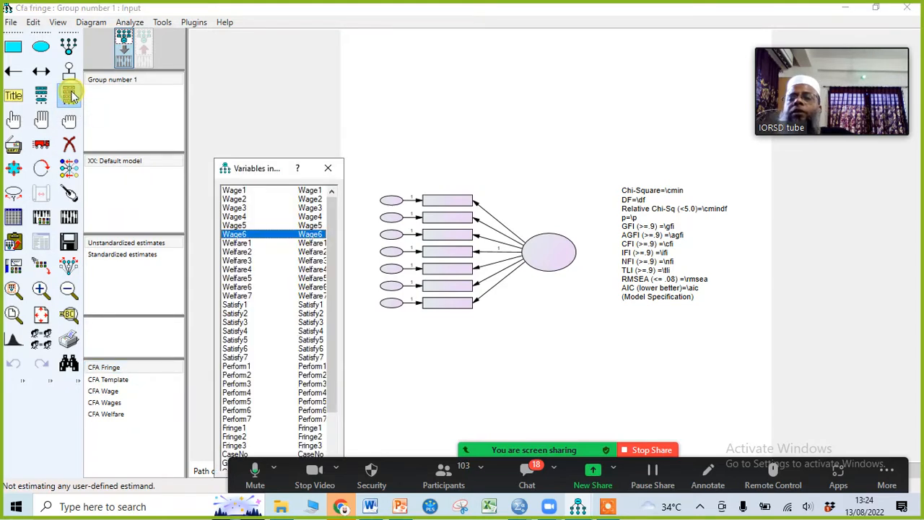
{"action": "left_click_drag", "start_coordinate": [278, 175], "coordinate": [280, 72]}
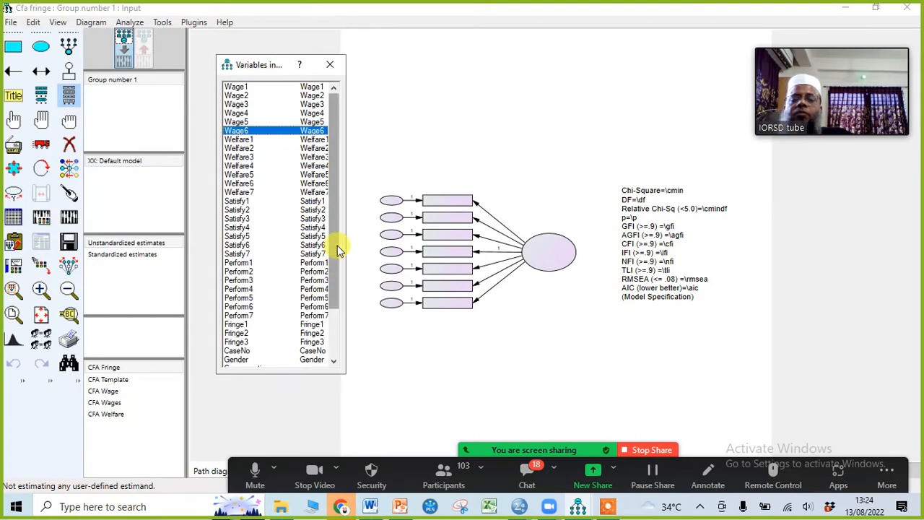
{"action": "left_click_drag", "start_coordinate": [341, 249], "coordinate": [333, 308]}
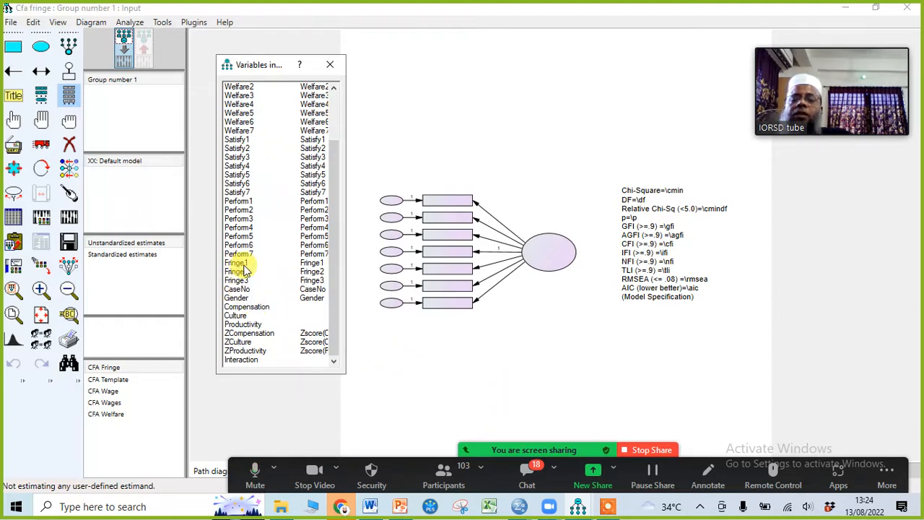
{"action": "left_click_drag", "start_coordinate": [238, 263], "coordinate": [450, 236]}
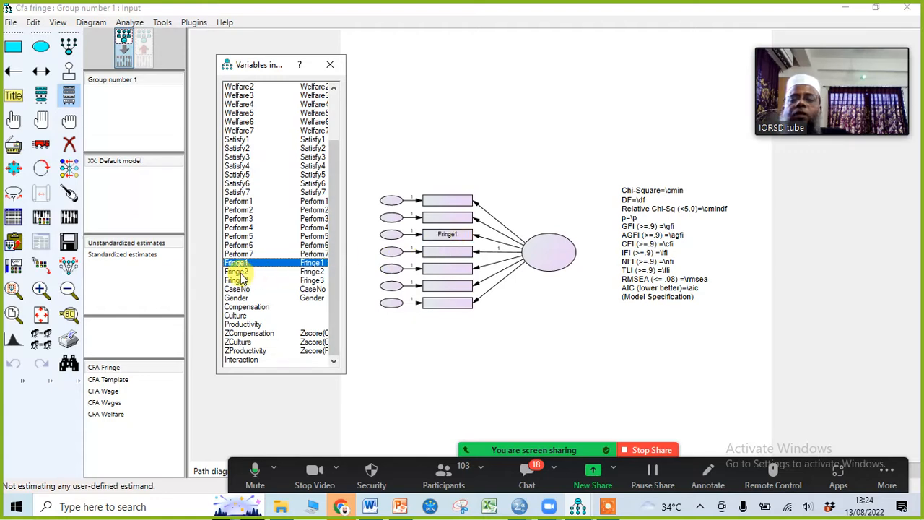
{"action": "left_click_drag", "start_coordinate": [238, 272], "coordinate": [446, 253]}
{"action": "left_click_drag", "start_coordinate": [238, 280], "coordinate": [448, 270]}
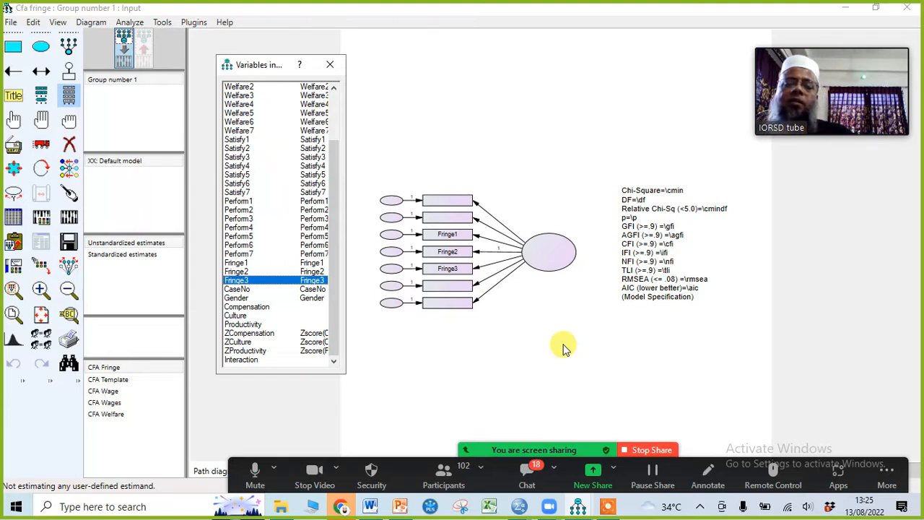
{"action": "left_click", "coordinate": [328, 67]}
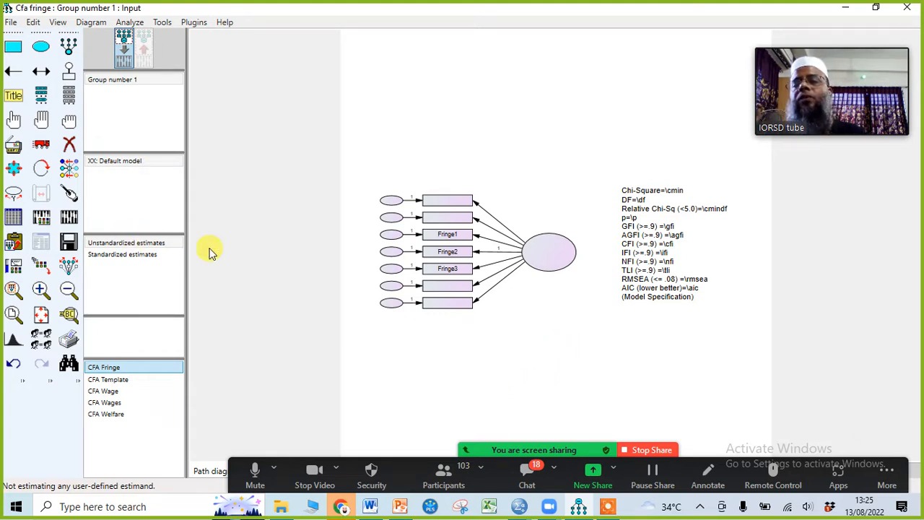
Erase the four unnamed indicator boxes and their error terms above Fringe1 and below Fringe3.
{"action": "left_click", "coordinate": [68, 145]}
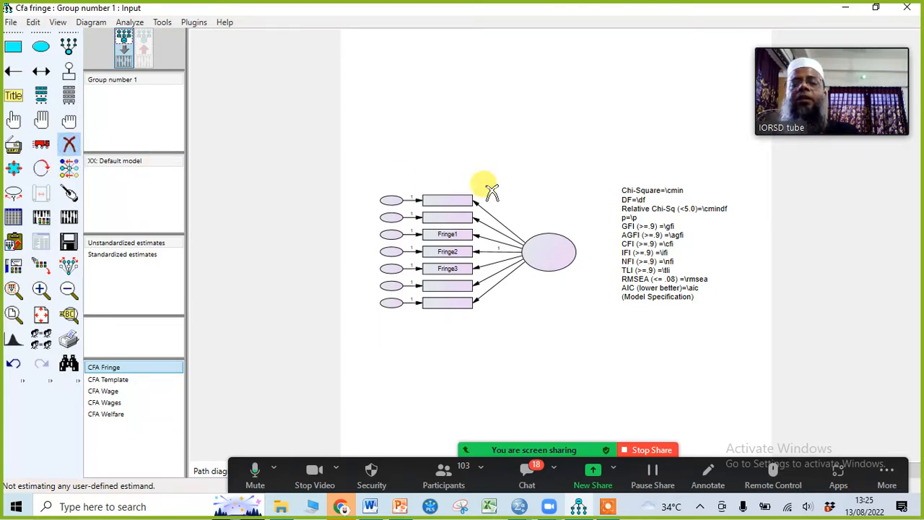
{"action": "left_click", "coordinate": [460, 202]}
{"action": "left_click", "coordinate": [390, 200]}
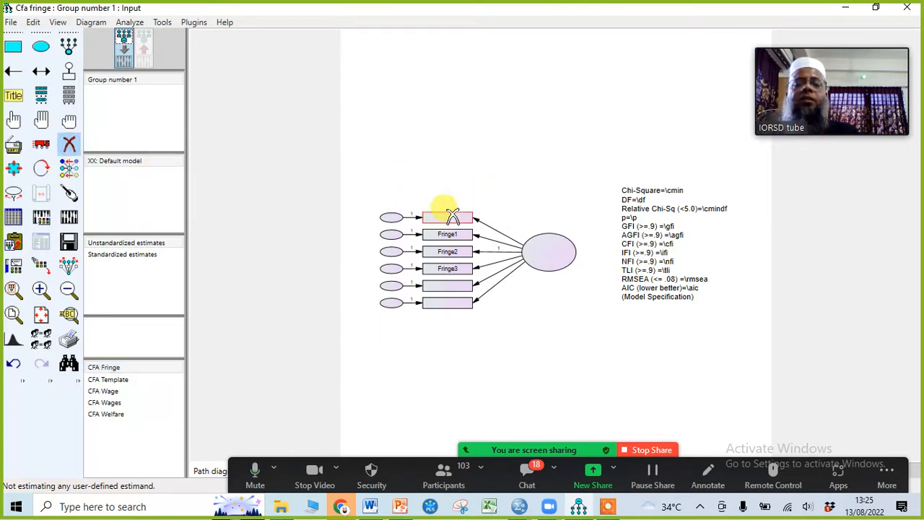
{"action": "left_click", "coordinate": [447, 217]}
{"action": "left_click", "coordinate": [390, 217]}
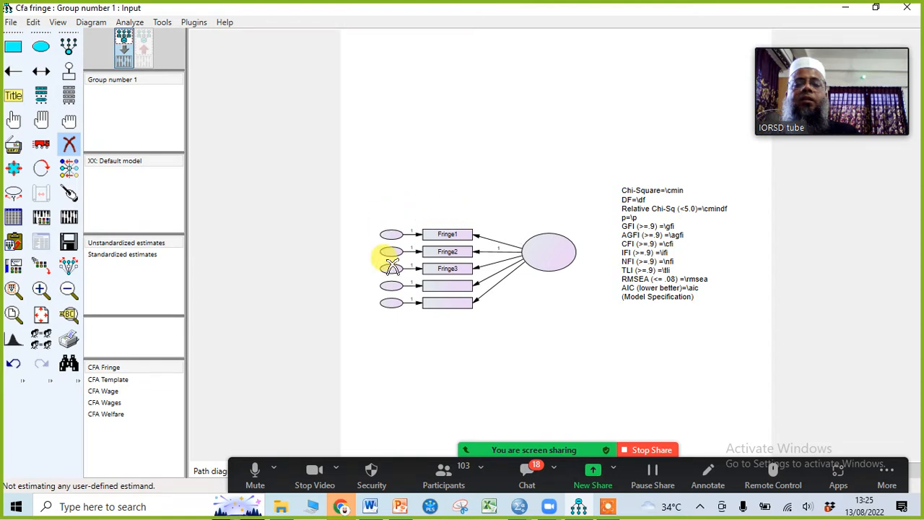
{"action": "left_click", "coordinate": [433, 303]}
{"action": "left_click", "coordinate": [428, 287]}
{"action": "left_click", "coordinate": [390, 287]}
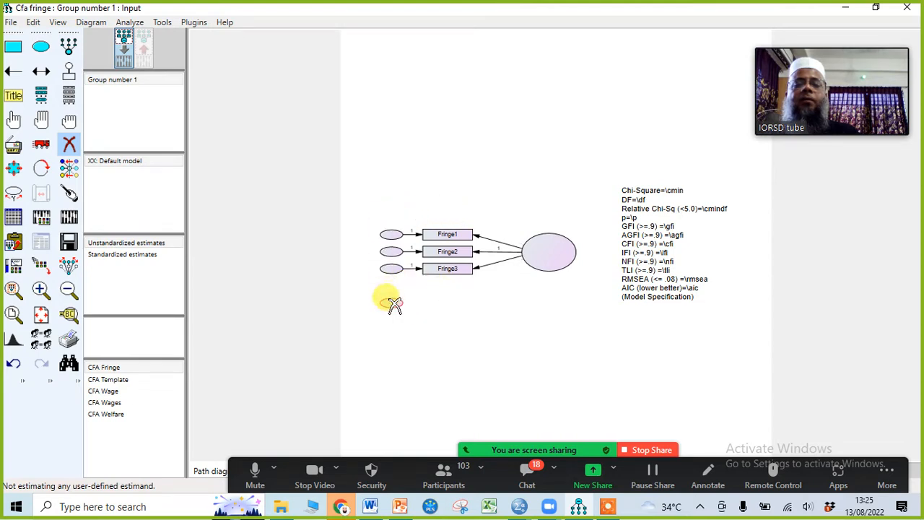
{"action": "left_click", "coordinate": [392, 304]}
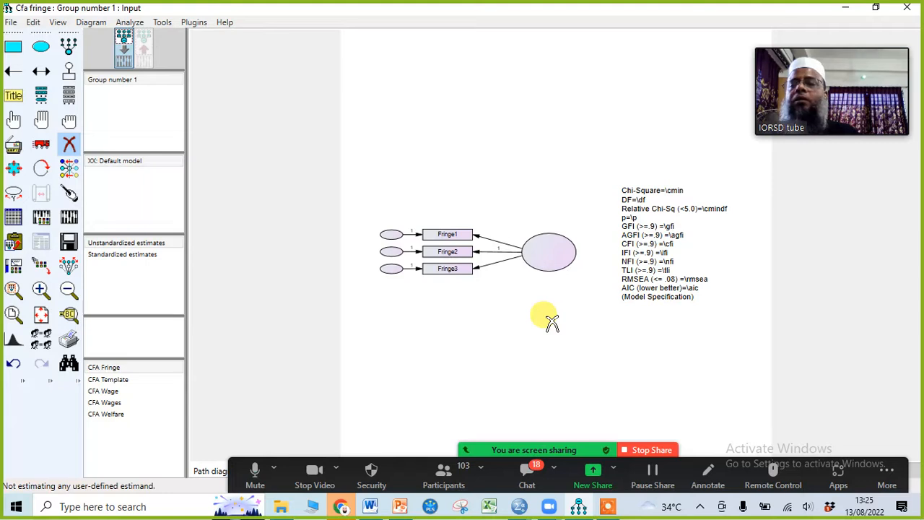
{"action": "left_click", "coordinate": [67, 145]}
{"action": "left_click", "coordinate": [66, 145]}
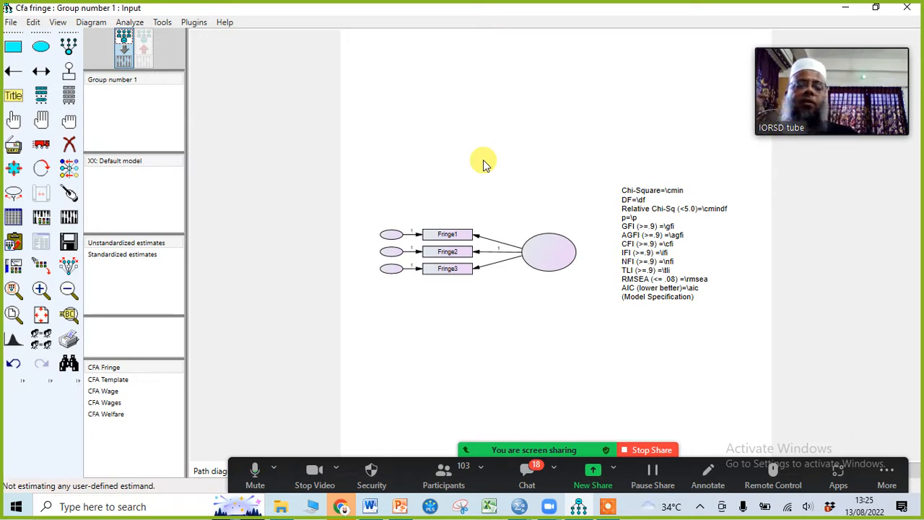
Name the latent variable ellipse Fringe.
{"action": "double_click", "coordinate": [556, 261]}
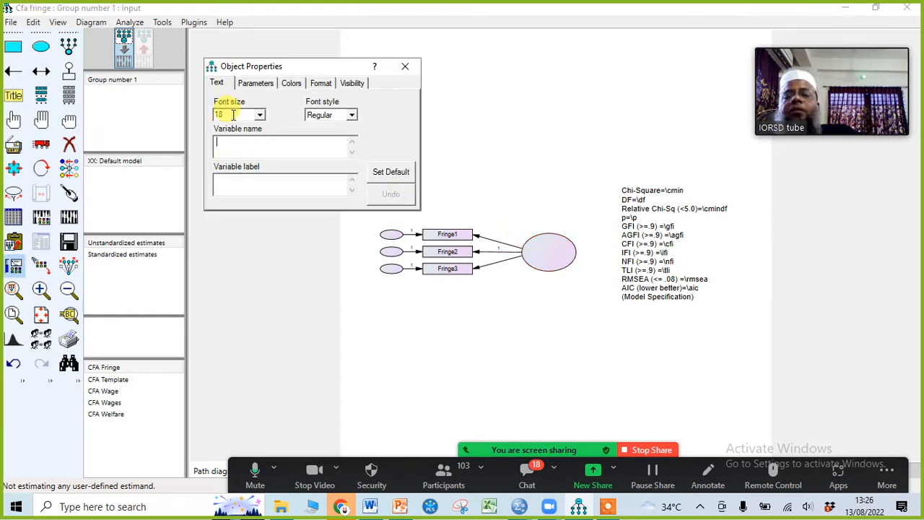
{"action": "left_click", "coordinate": [247, 148]}
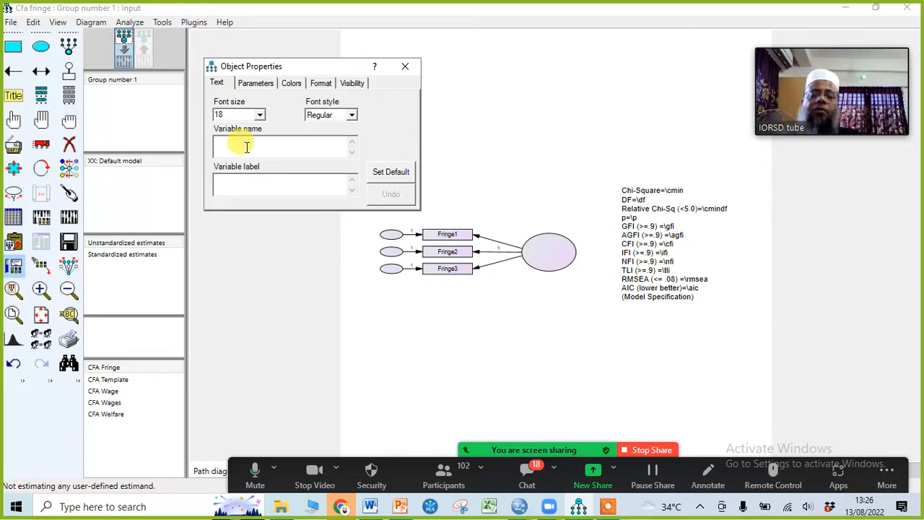
{"action": "type", "text": "F"}
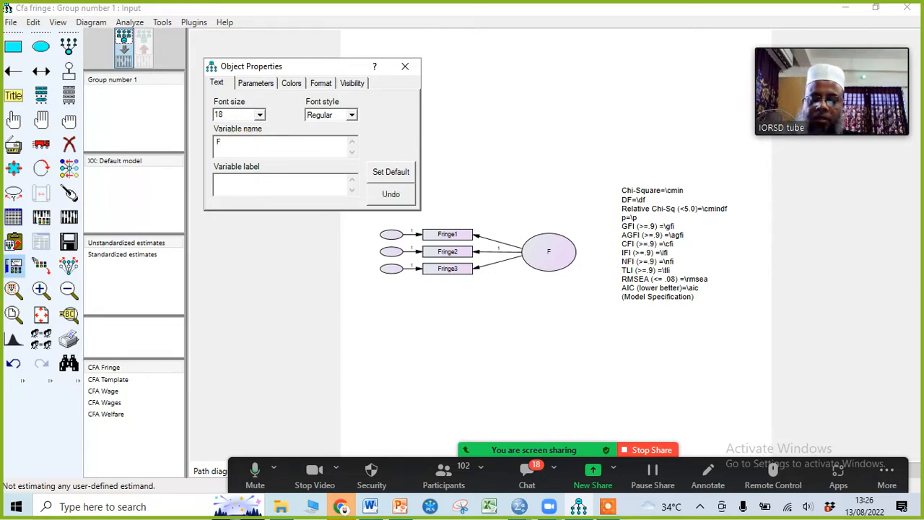
{"action": "type", "text": "rin"}
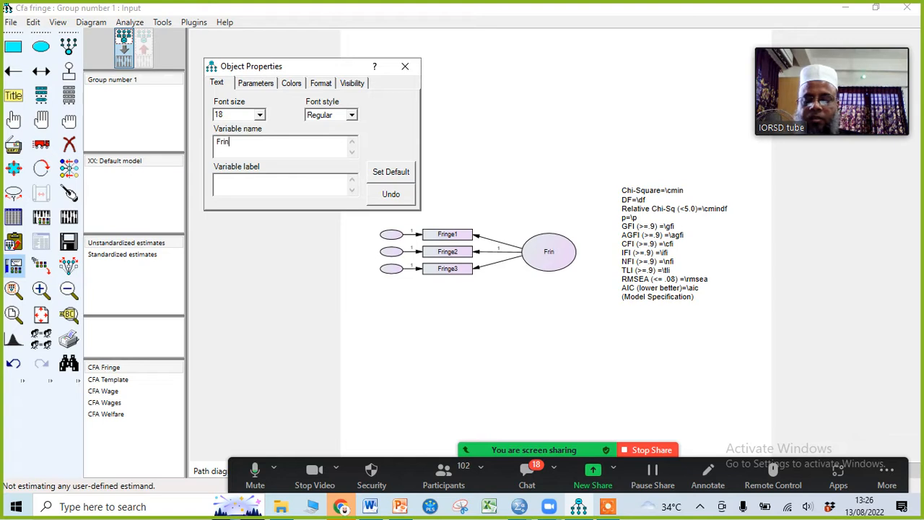
{"action": "type", "text": "ge"}
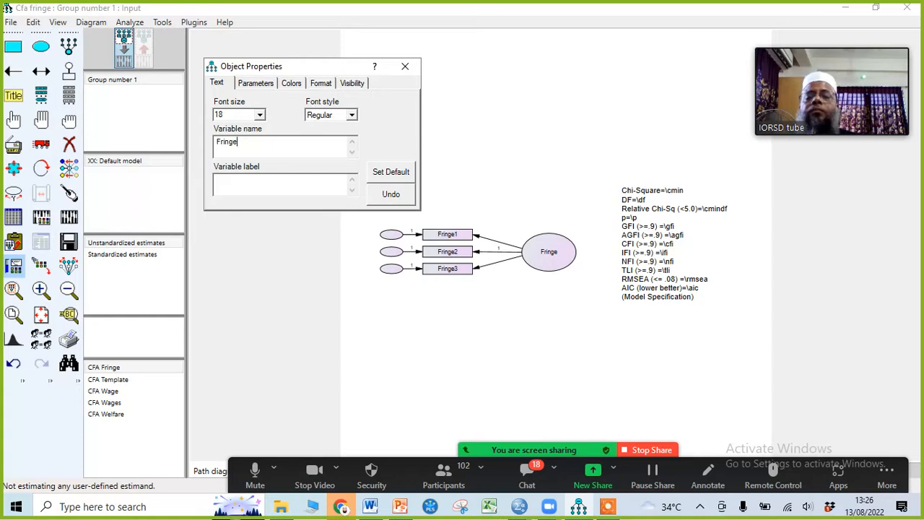
{"action": "left_click", "coordinate": [409, 70]}
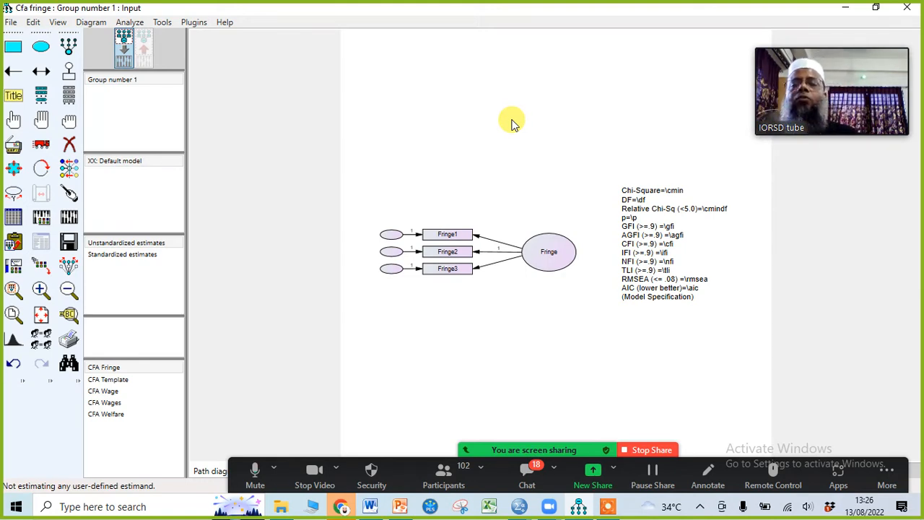
Automatically name the unobserved error variables with the Name Unobserved Variables plugin.
{"action": "left_click", "coordinate": [458, 110]}
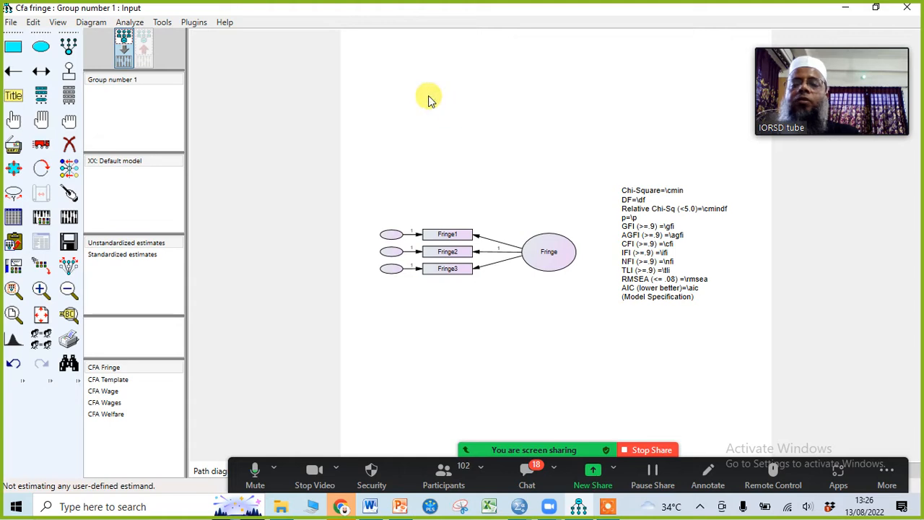
{"action": "left_click", "coordinate": [197, 22]}
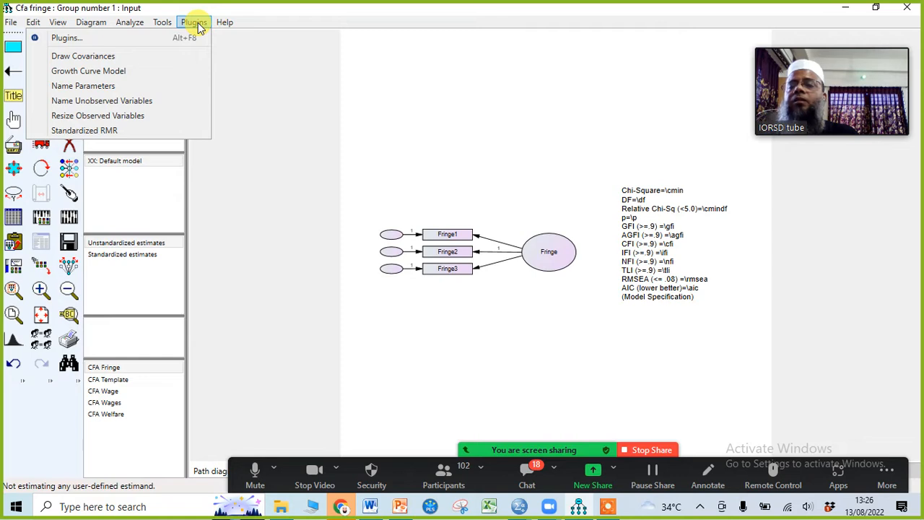
{"action": "left_click", "coordinate": [150, 101]}
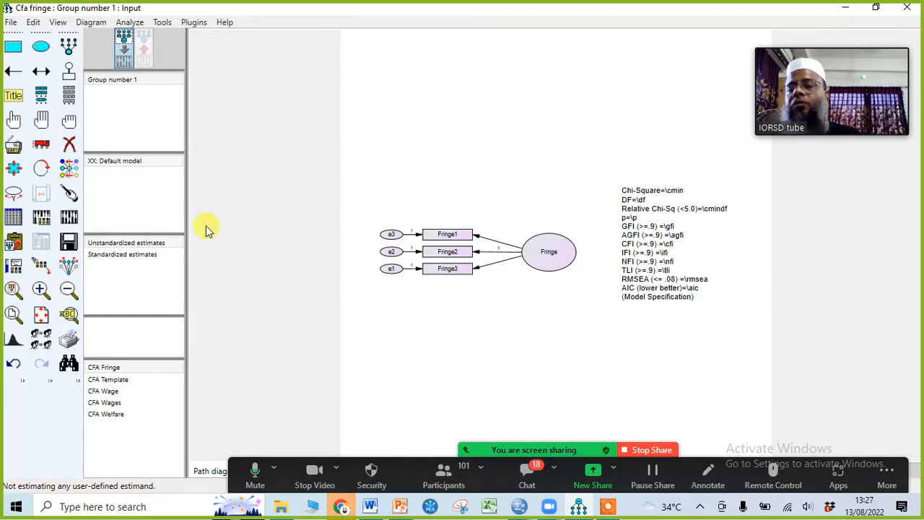
Calculate the model's estimates and display the output path diagram.
{"action": "left_click", "coordinate": [68, 221]}
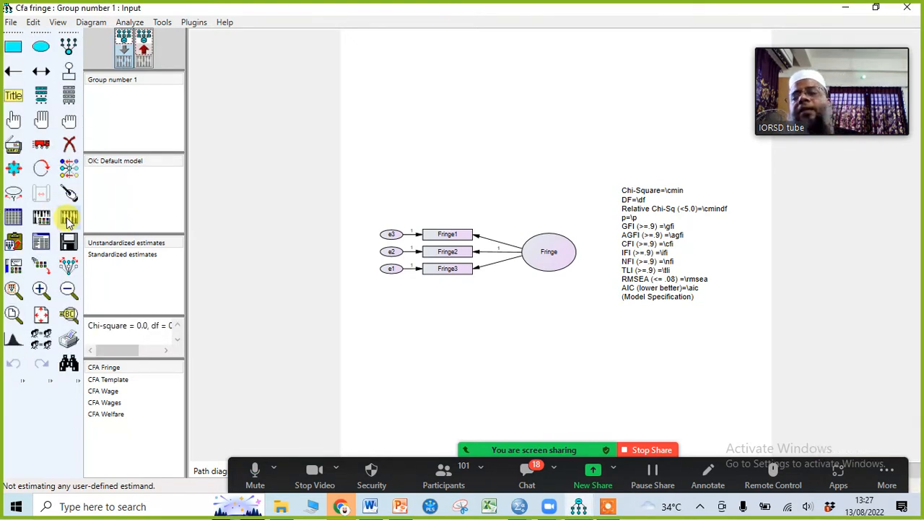
{"action": "left_click", "coordinate": [148, 47]}
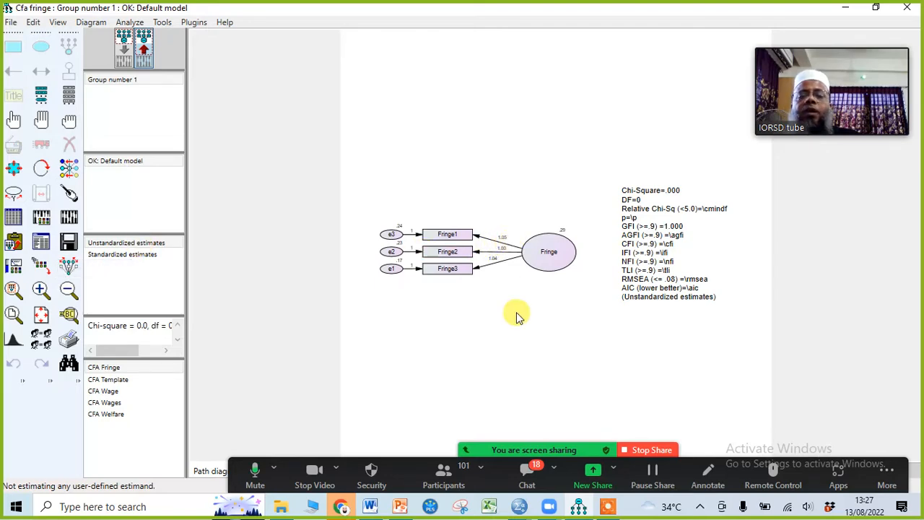
{"action": "scroll", "coordinate": [516, 312], "scroll_direction": "up", "scroll_amount": 3}
{"action": "scroll", "coordinate": [516, 316], "scroll_direction": "up", "scroll_amount": 1}
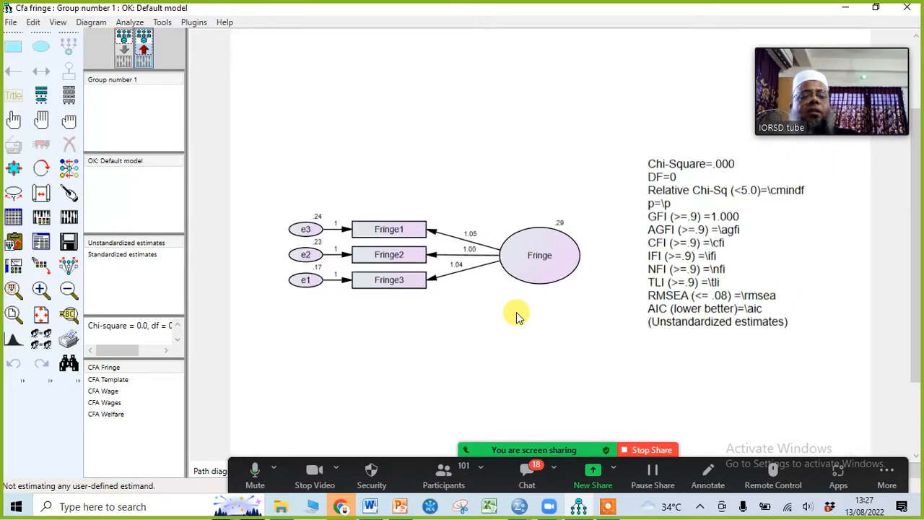
Show the standardized estimates on the output path diagram and examine the factor loadings and fit indices.
{"action": "left_click", "coordinate": [137, 257]}
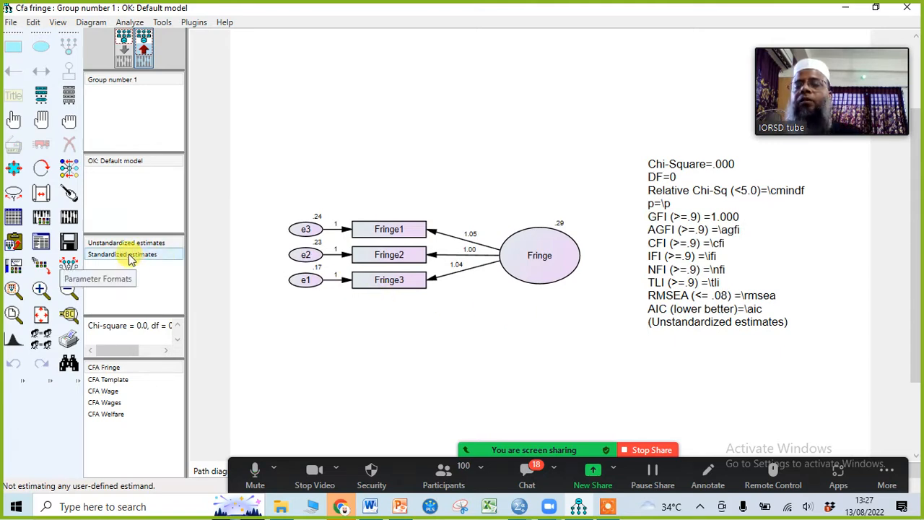
{"action": "left_click", "coordinate": [128, 258]}
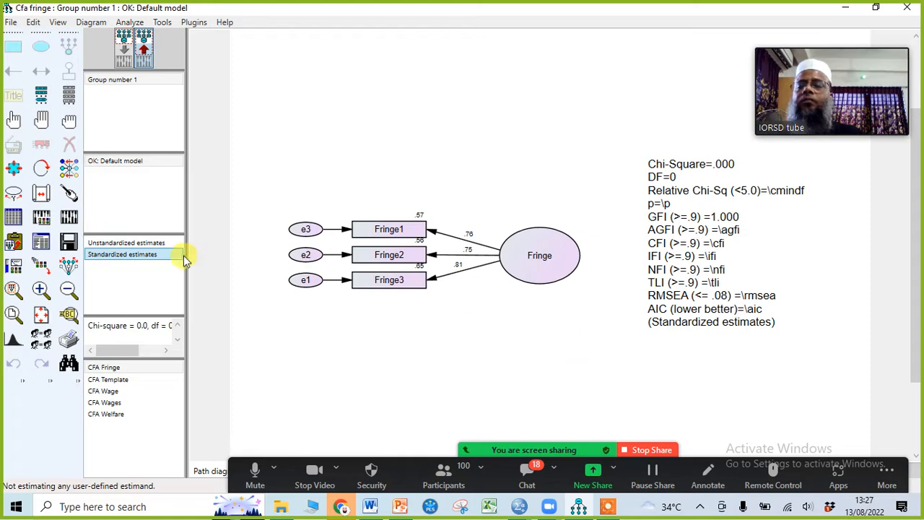
{"action": "scroll", "coordinate": [505, 308], "scroll_direction": "up", "scroll_amount": 2}
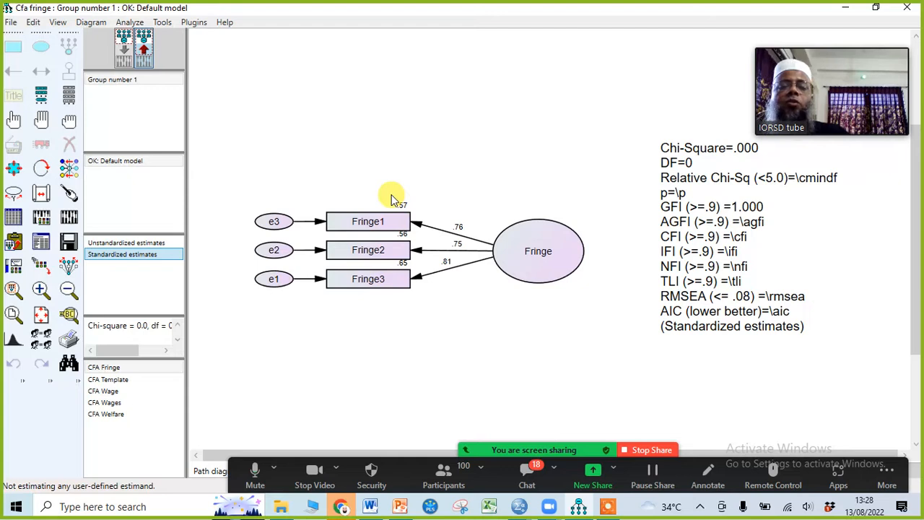
{"action": "left_click", "coordinate": [495, 346]}
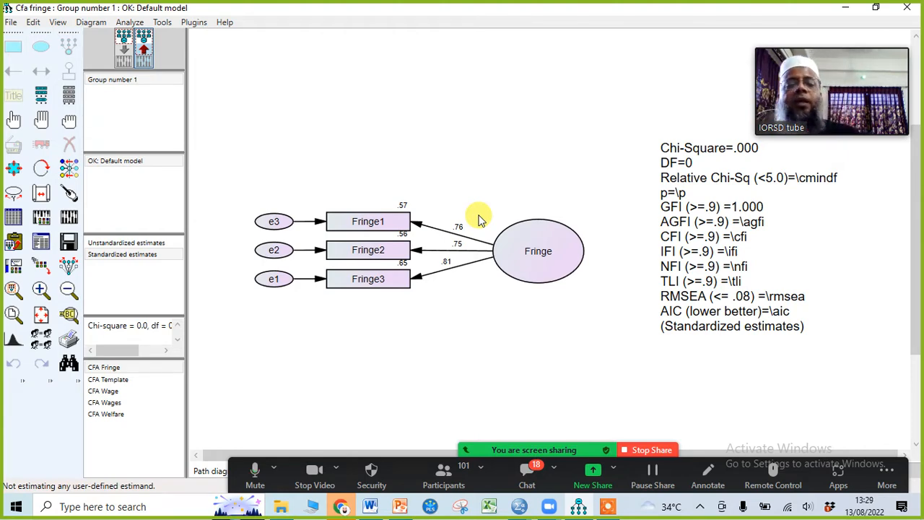
{"action": "scroll", "coordinate": [470, 214], "scroll_direction": "up", "scroll_amount": 3}
{"action": "scroll", "coordinate": [470, 214], "scroll_direction": "down", "scroll_amount": 2}
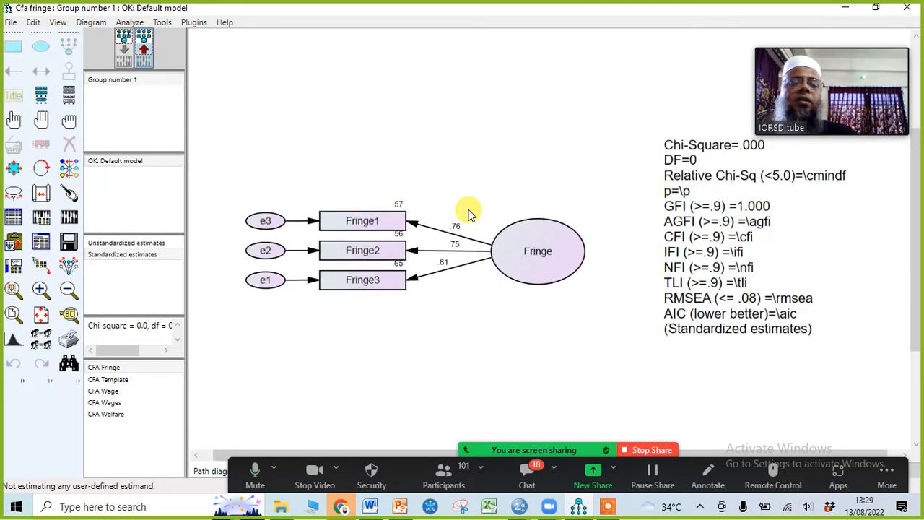
{"action": "scroll", "coordinate": [470, 215], "scroll_direction": "down", "scroll_amount": 2}
{"action": "scroll", "coordinate": [535, 215], "scroll_direction": "up", "scroll_amount": 1}
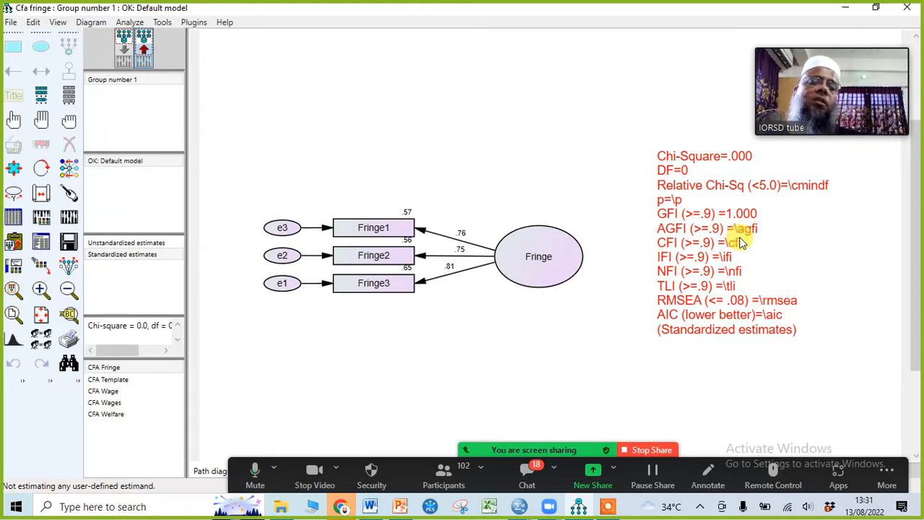
Save the Fringe model and display its output path diagram again.
{"action": "left_click", "coordinate": [70, 242]}
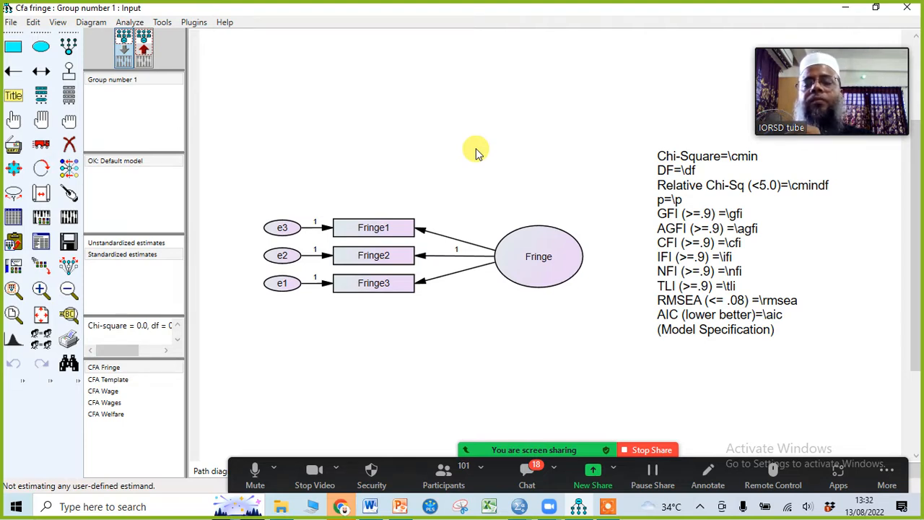
{"action": "left_click", "coordinate": [143, 53]}
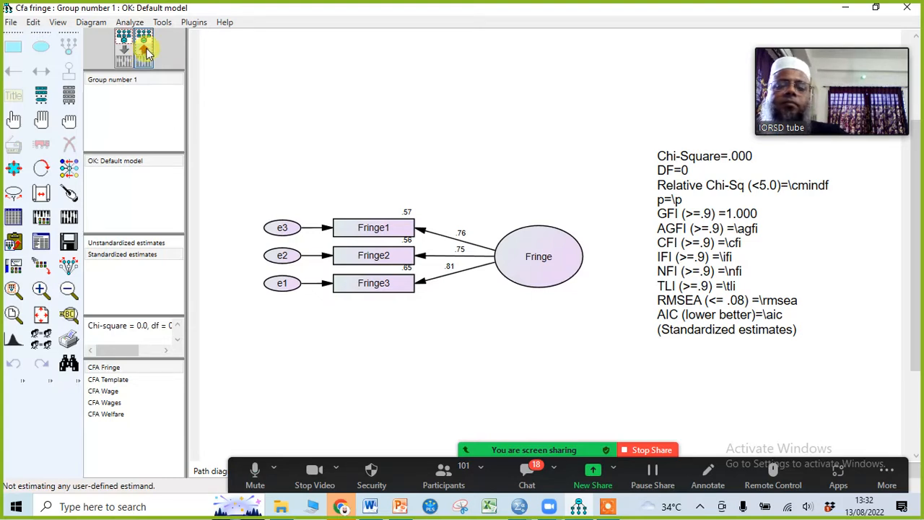
Copy the Fringe output path diagram to the clipboard and paste it into a new blank Word document.
{"action": "left_click", "coordinate": [16, 243]}
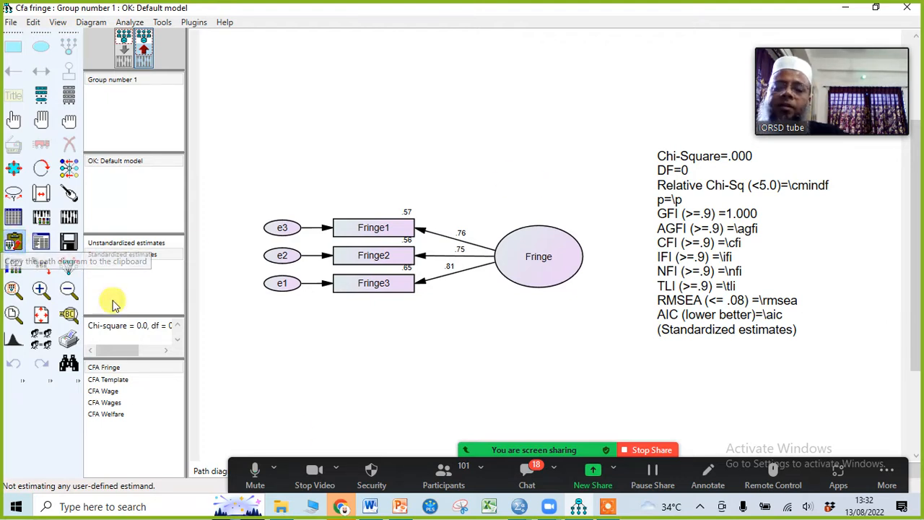
{"action": "left_click", "coordinate": [371, 508]}
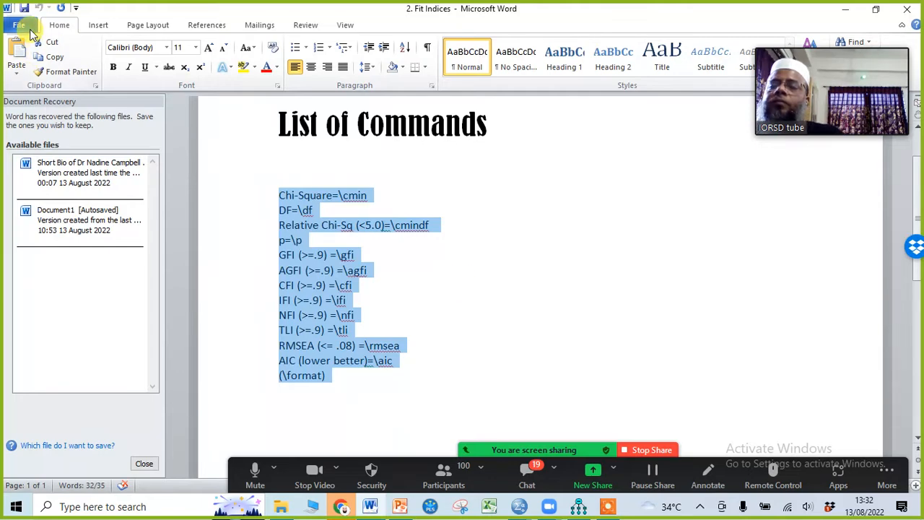
{"action": "left_click", "coordinate": [29, 30]}
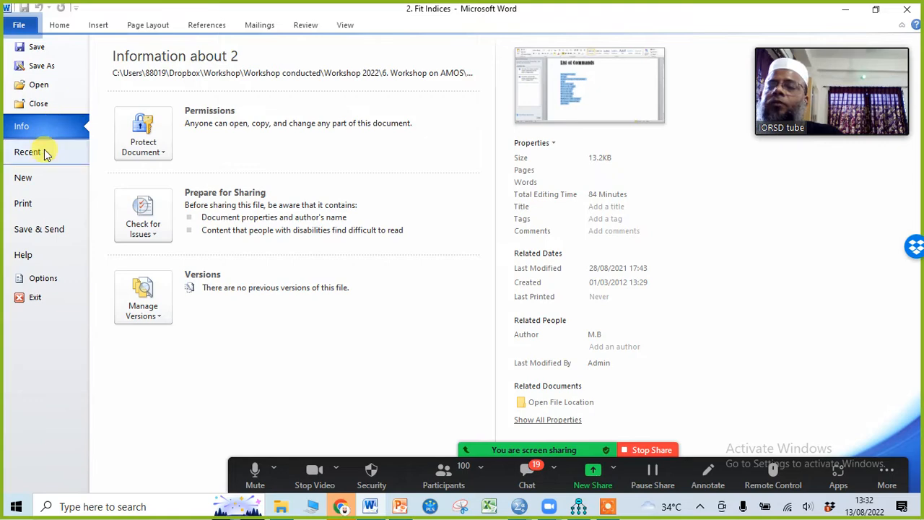
{"action": "left_click", "coordinate": [33, 179]}
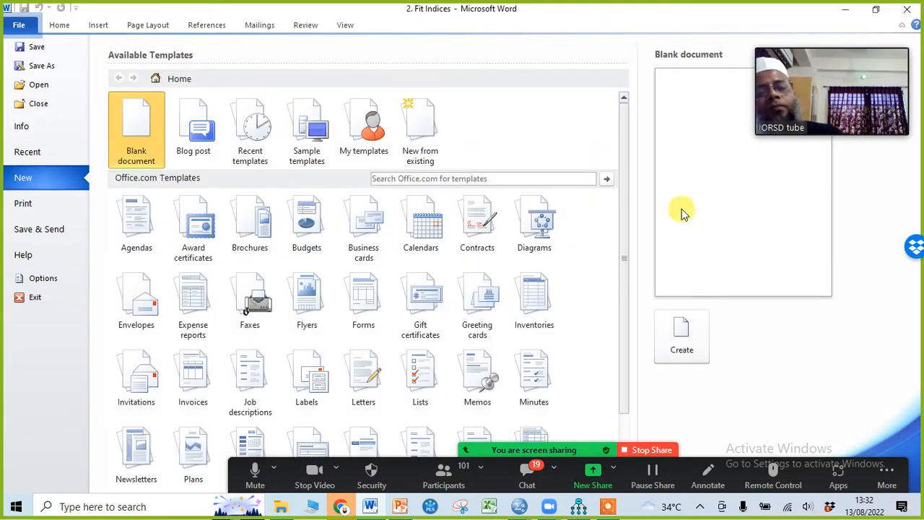
{"action": "left_click", "coordinate": [679, 334]}
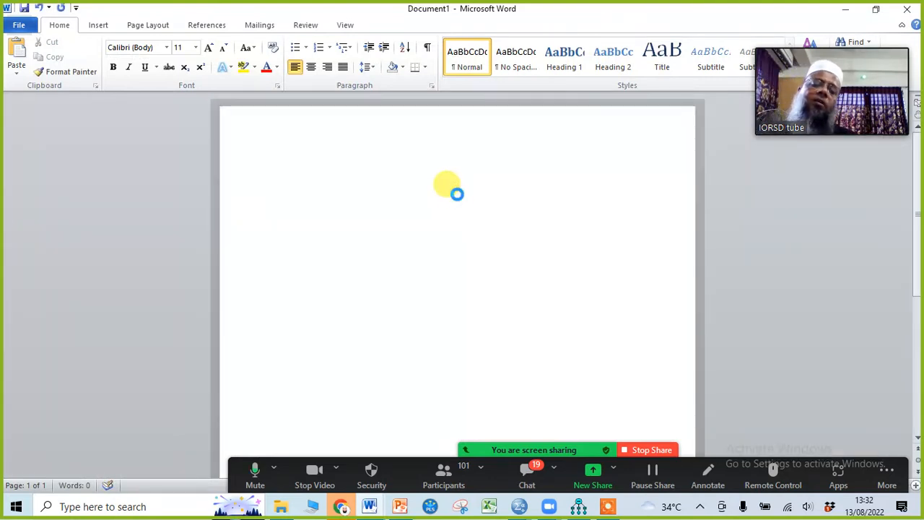
{"action": "key", "text": "ctrl+v"}
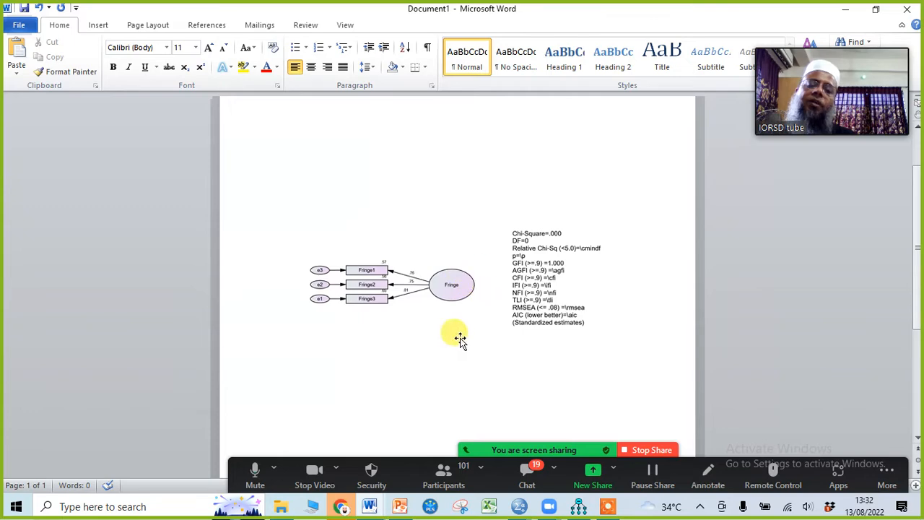
{"action": "scroll", "coordinate": [479, 311], "scroll_direction": "up", "scroll_amount": 3}
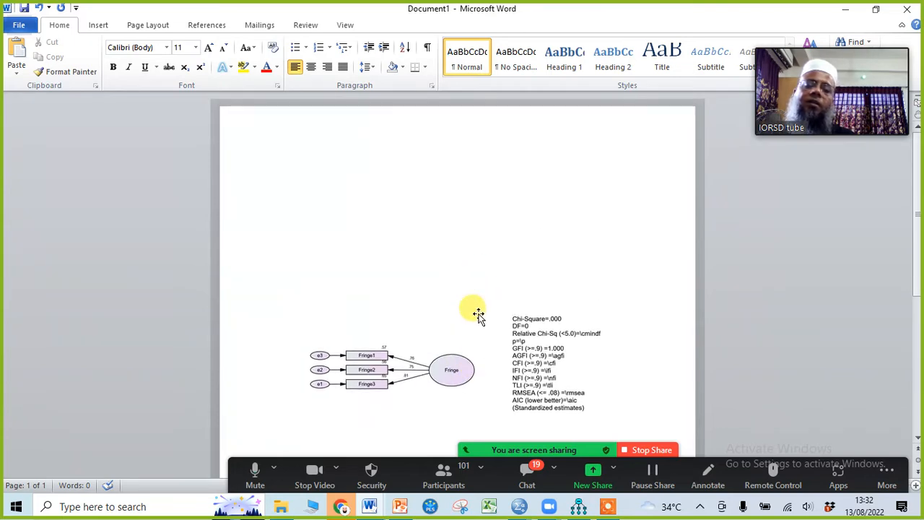
{"action": "scroll", "coordinate": [478, 311], "scroll_direction": "down", "scroll_amount": 3}
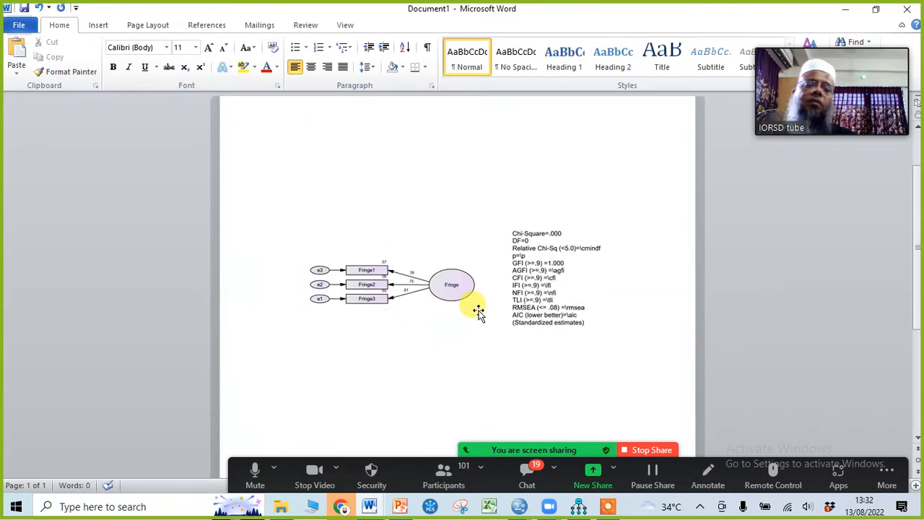
Switch back from Word to the Fringe model in AMOS and save it.
{"action": "left_click", "coordinate": [846, 10]}
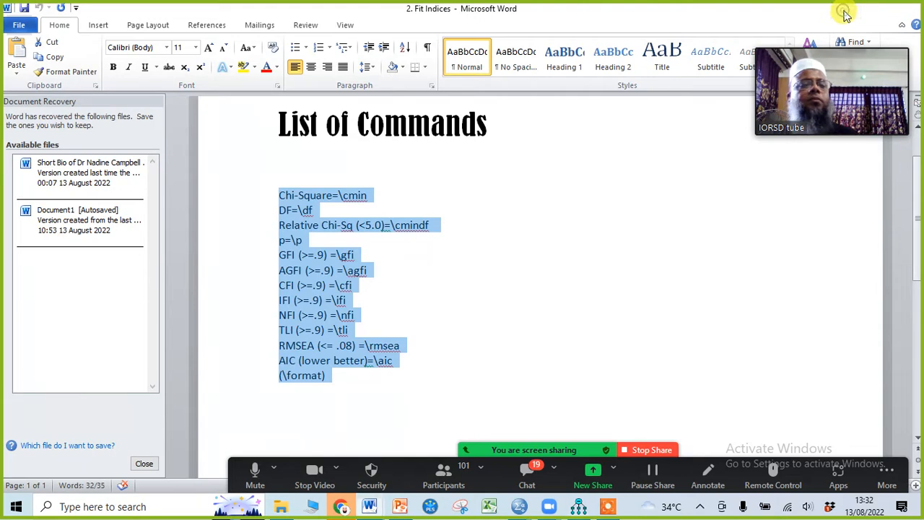
{"action": "left_click", "coordinate": [845, 12]}
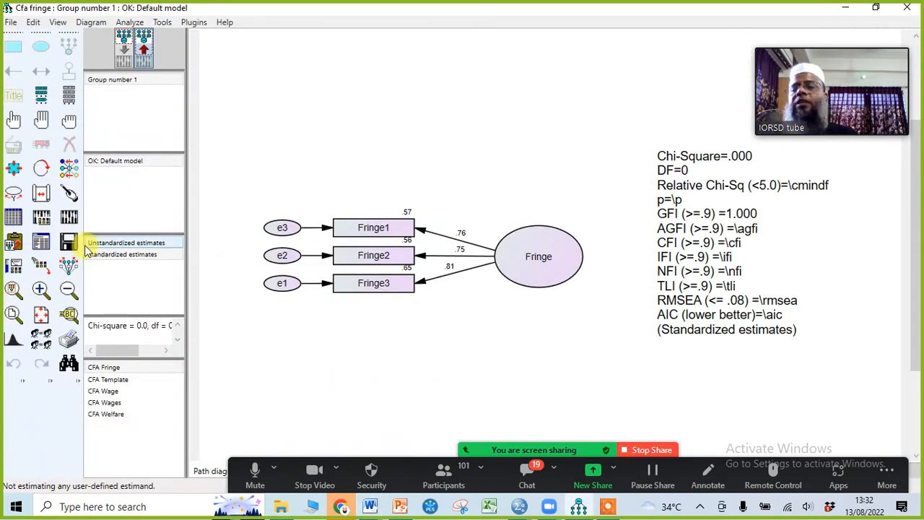
{"action": "left_click", "coordinate": [73, 245]}
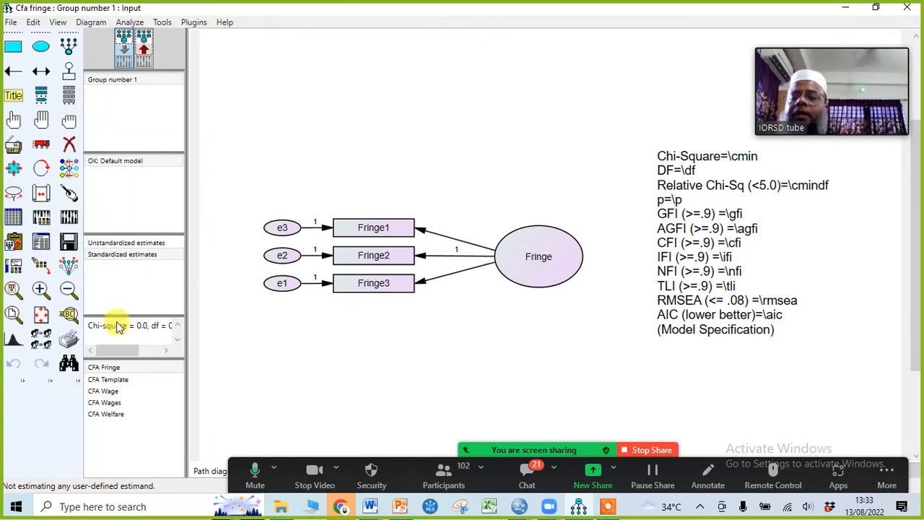
Open the CFA Template diagram and save a copy named CFA Satisfaction in the Workshop Exercise folder.
{"action": "left_click", "coordinate": [111, 381]}
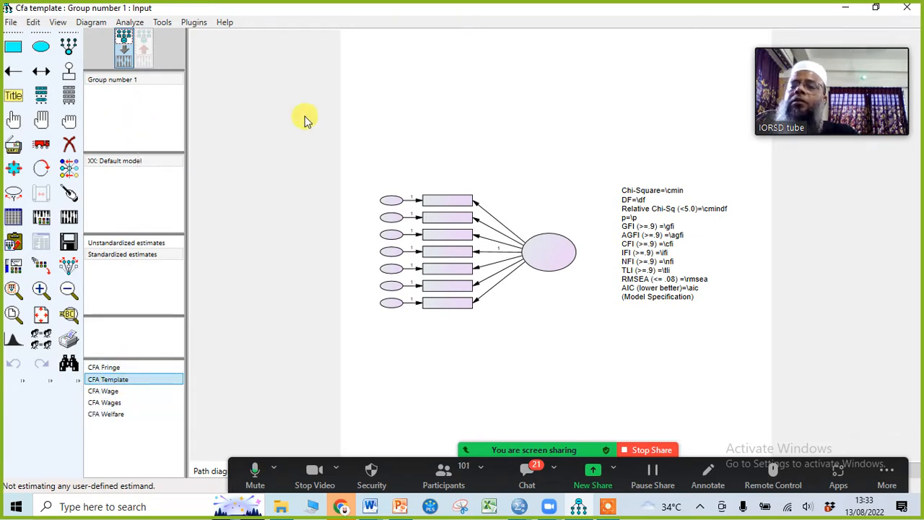
{"action": "left_click", "coordinate": [10, 22]}
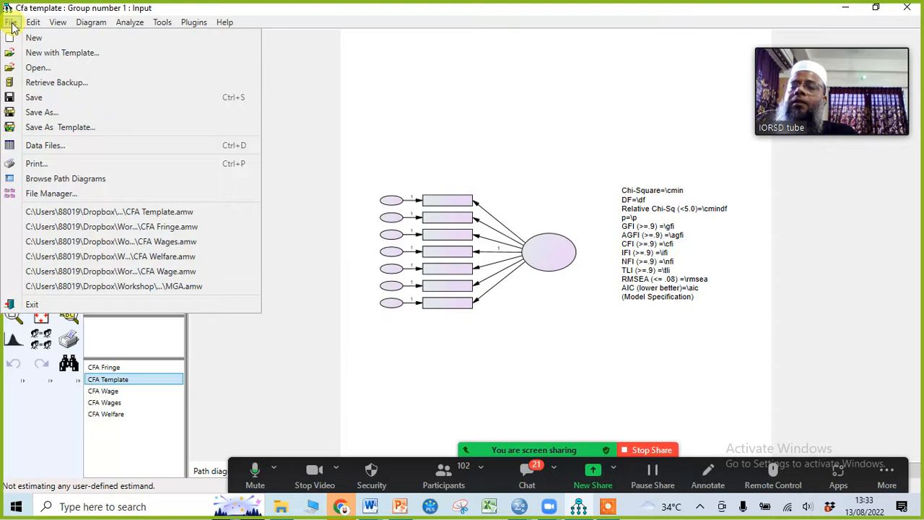
{"action": "left_click", "coordinate": [40, 114]}
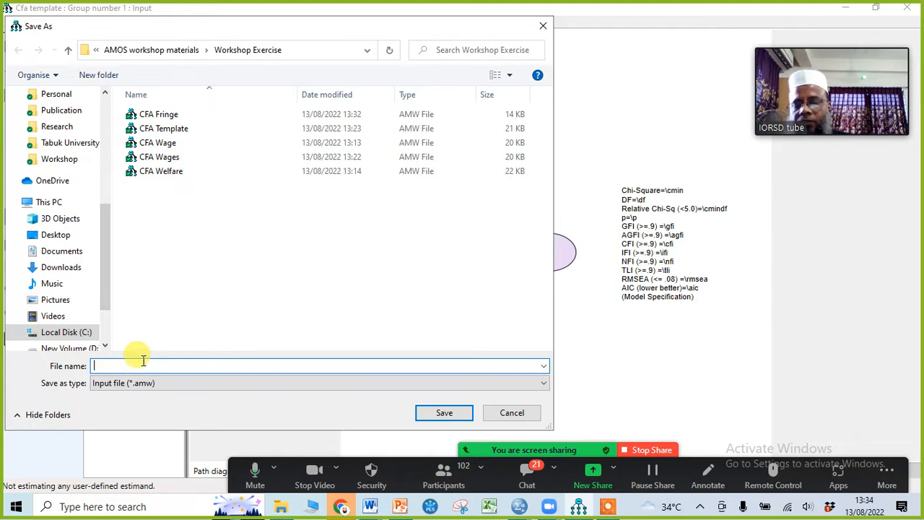
{"action": "type", "text": "CFA"}
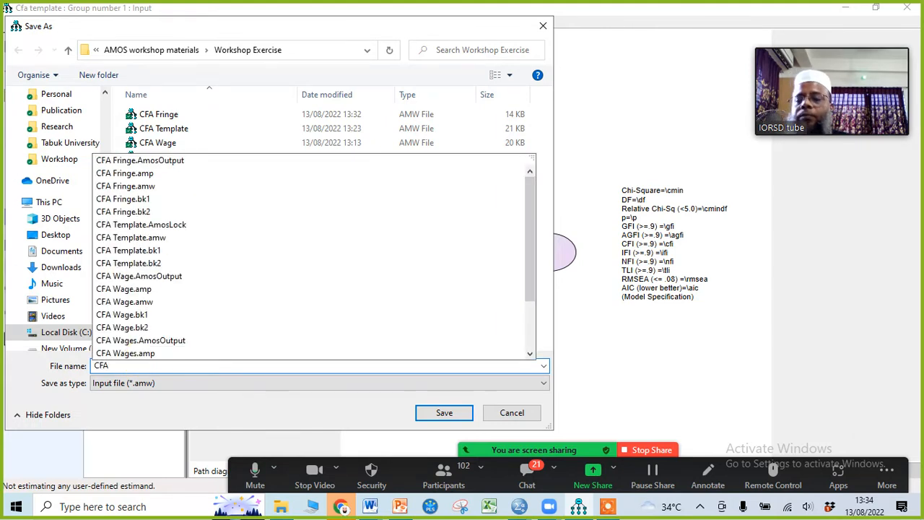
{"action": "type", "text": " S"}
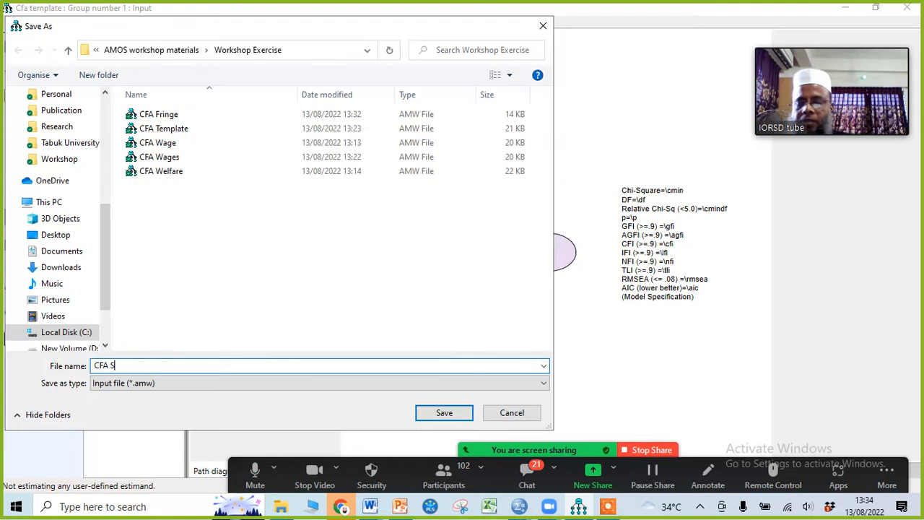
{"action": "type", "text": "atis"}
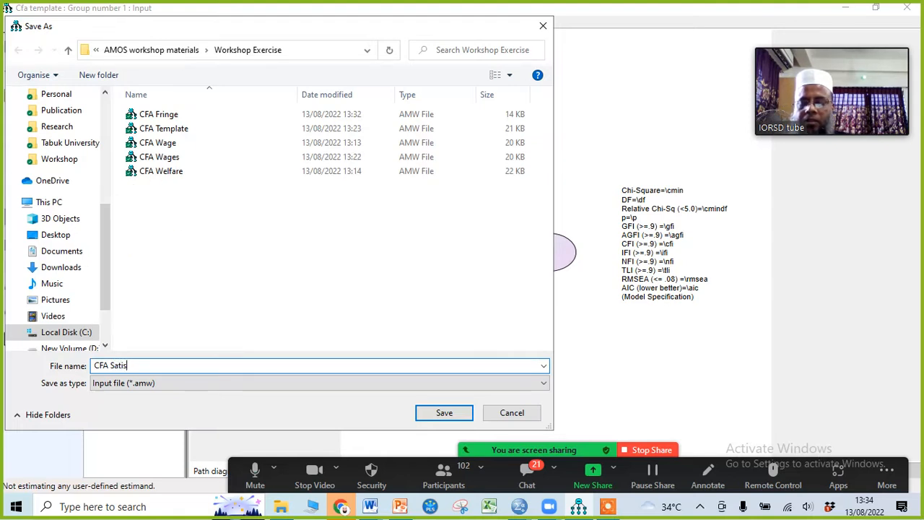
{"action": "type", "text": "faction"}
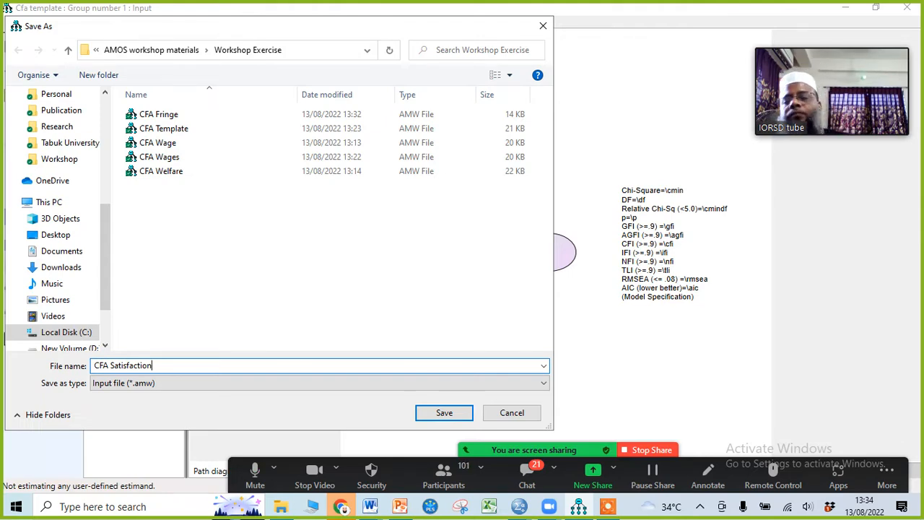
{"action": "left_click", "coordinate": [440, 413]}
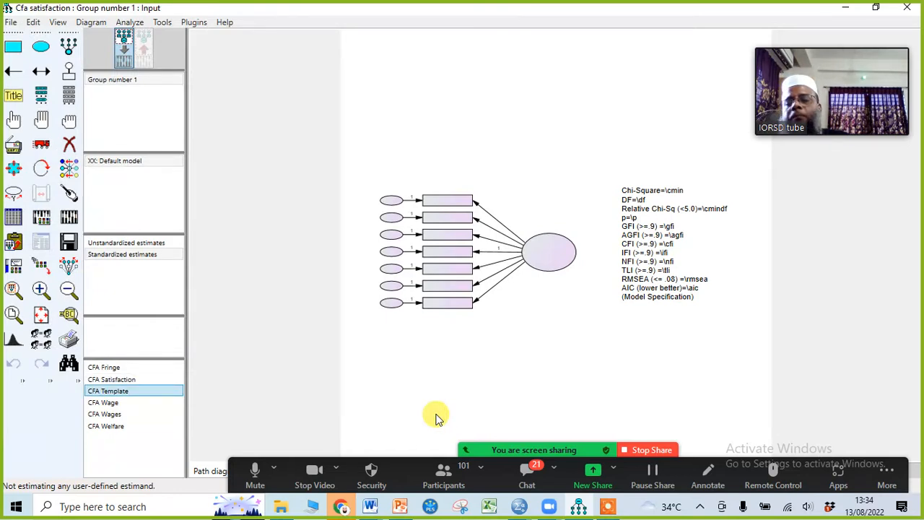
{"action": "left_click", "coordinate": [136, 380]}
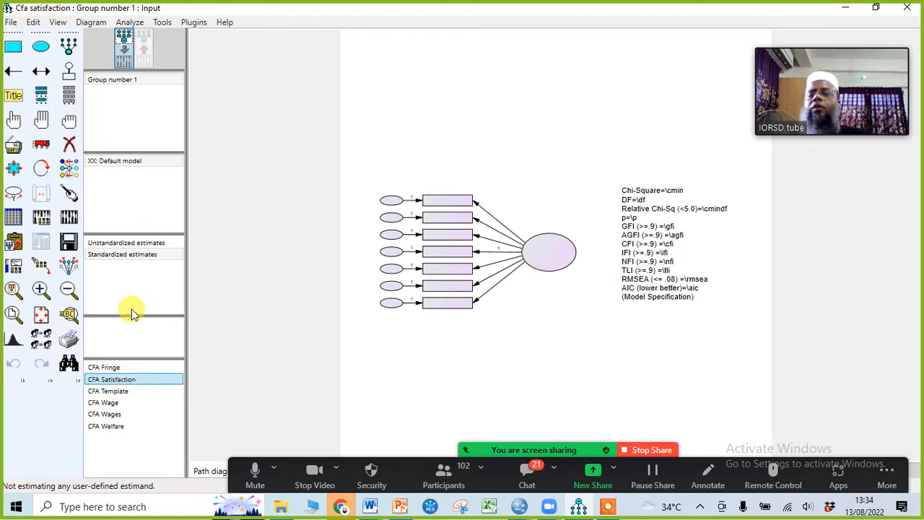
Assign the data set variables Satisfy1 to Satisfy7, in order from top to bottom, to the seven observed-variable boxes.
{"action": "left_click", "coordinate": [70, 94]}
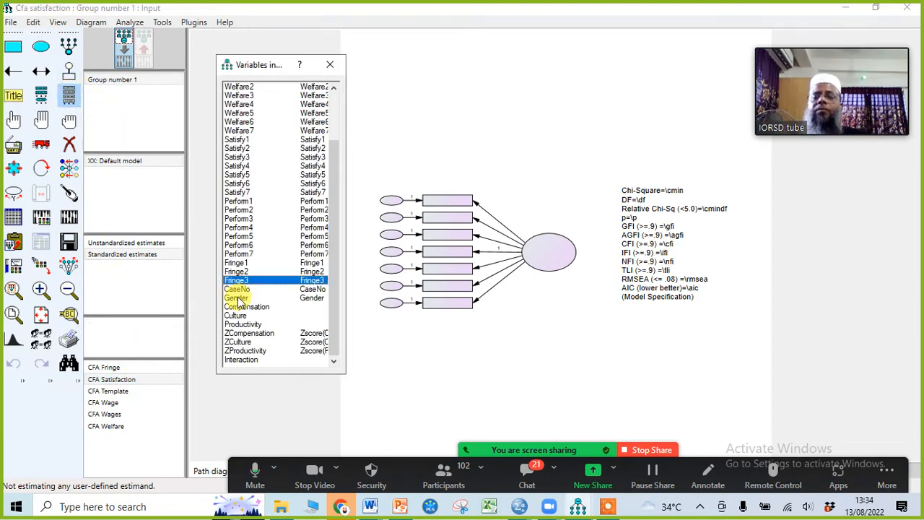
{"action": "left_click_drag", "start_coordinate": [281, 66], "coordinate": [293, 69]}
{"action": "scroll", "coordinate": [351, 147], "scroll_direction": "up", "scroll_amount": 2}
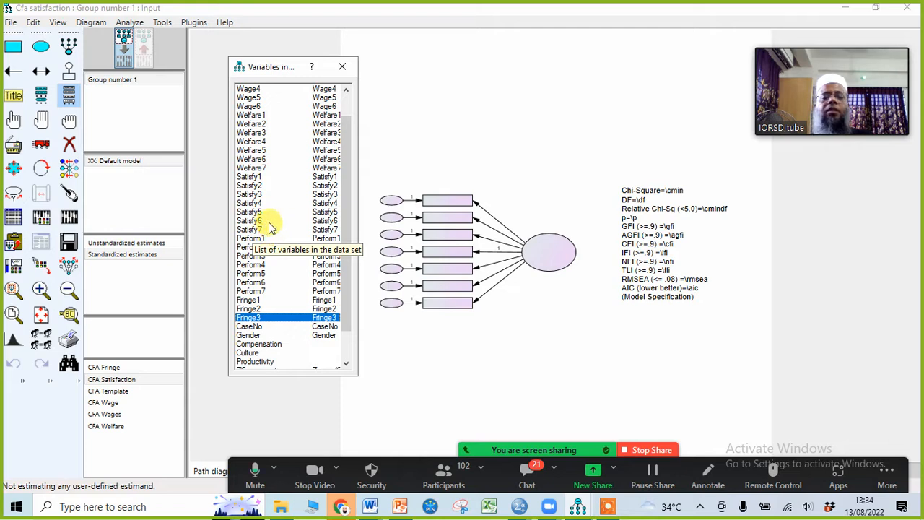
{"action": "left_click_drag", "start_coordinate": [253, 178], "coordinate": [434, 220]}
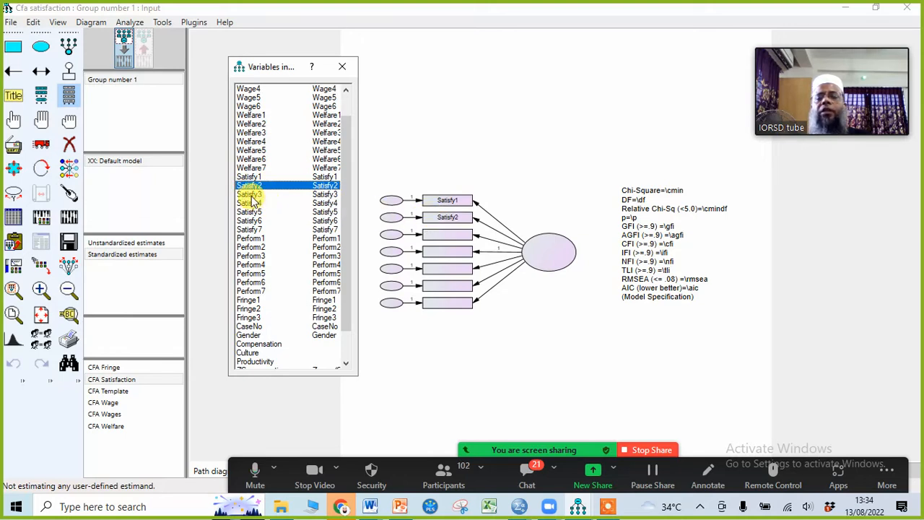
{"action": "left_click_drag", "start_coordinate": [249, 194], "coordinate": [427, 233]}
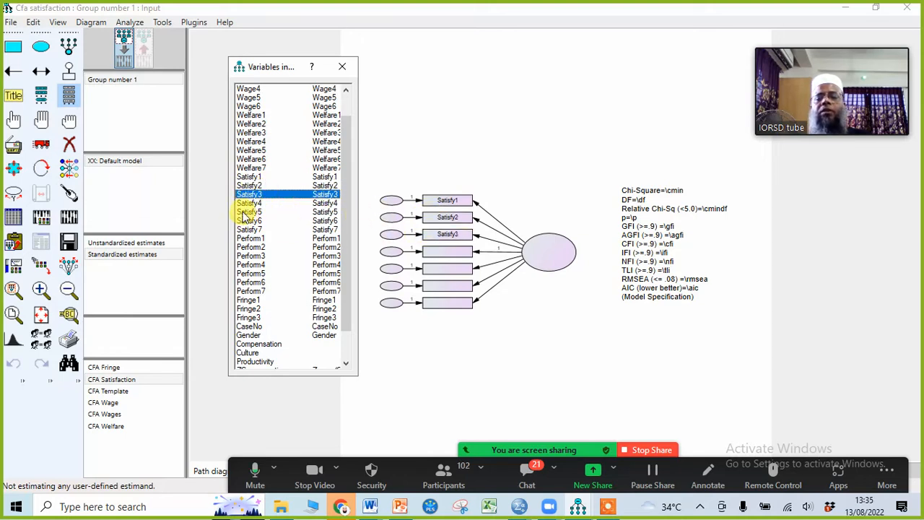
{"action": "left_click_drag", "start_coordinate": [249, 203], "coordinate": [409, 255]}
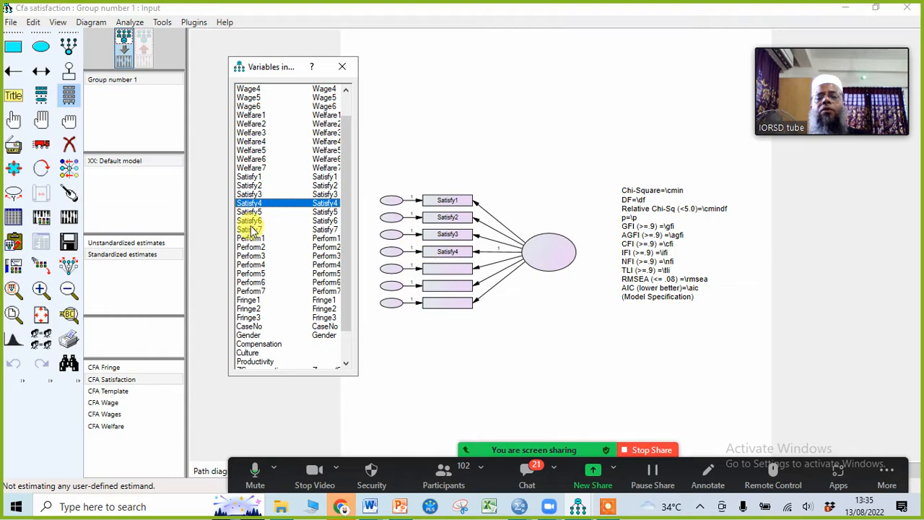
{"action": "left_click_drag", "start_coordinate": [249, 212], "coordinate": [441, 266]}
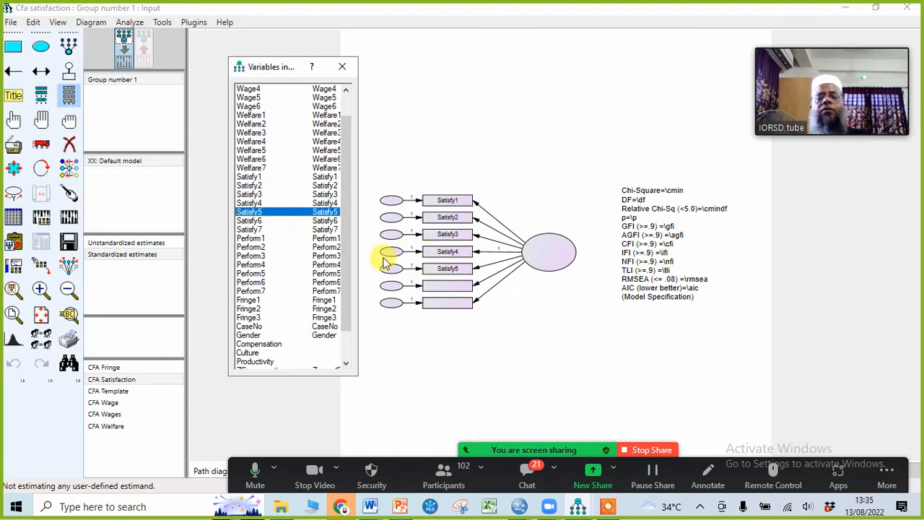
{"action": "left_click_drag", "start_coordinate": [249, 221], "coordinate": [446, 293]}
{"action": "left_click_drag", "start_coordinate": [246, 229], "coordinate": [440, 306]}
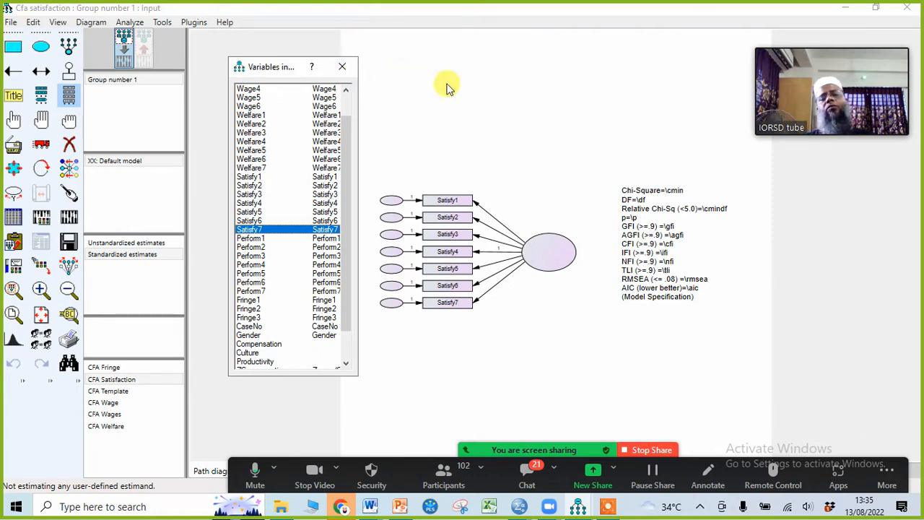
{"action": "left_click", "coordinate": [342, 66]}
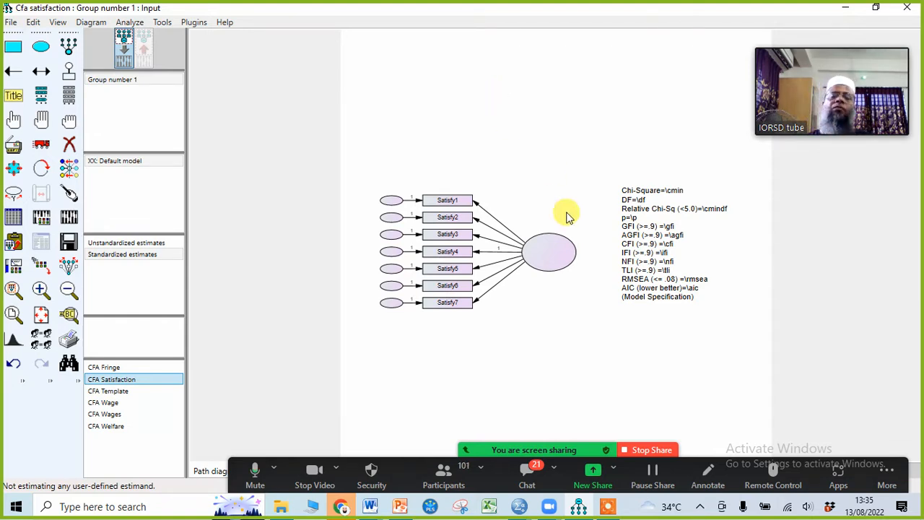
Name the latent variable Satisfaction and automatically name its error variables with the Name Unobserved Variables plugin.
{"action": "left_click", "coordinate": [557, 258]}
{"action": "double_click", "coordinate": [557, 258]}
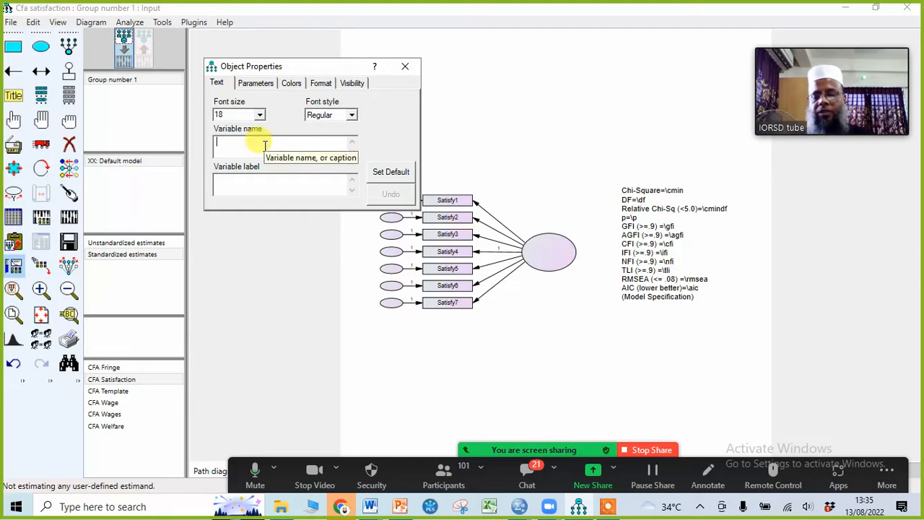
{"action": "type", "text": "Sat"}
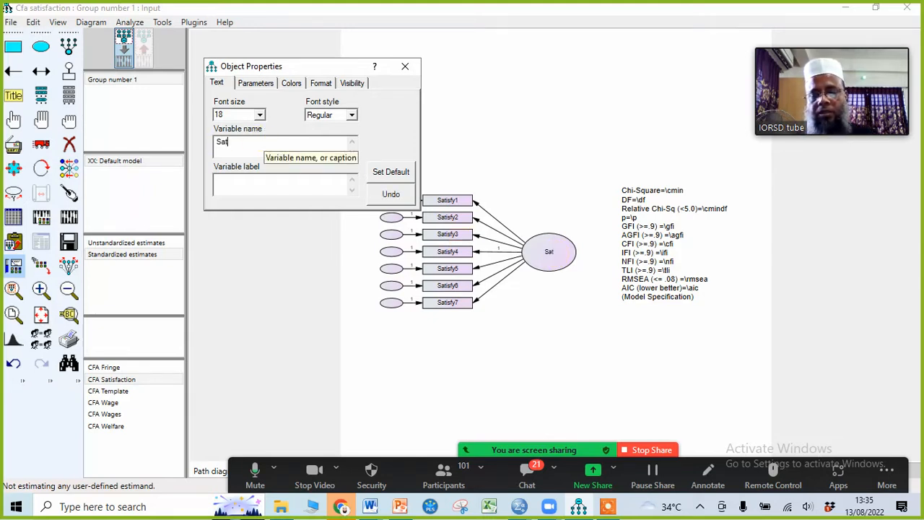
{"action": "type", "text": "isfa"}
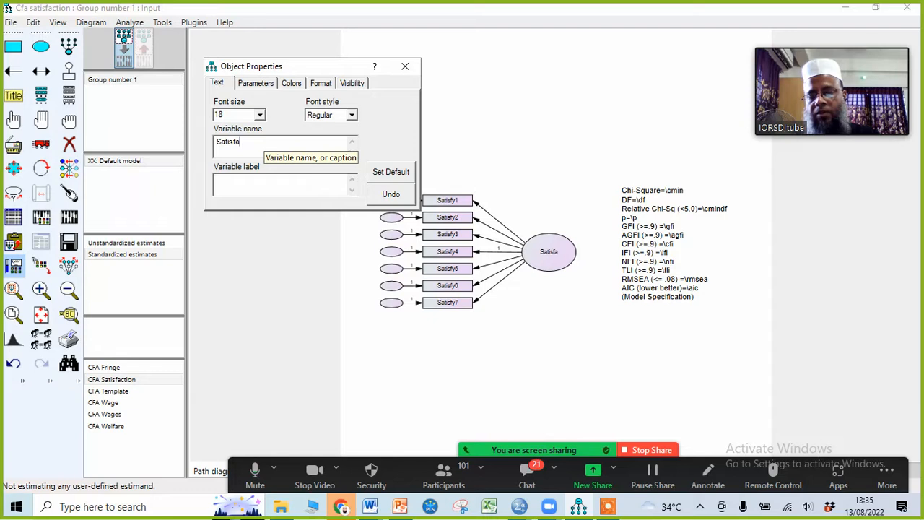
{"action": "type", "text": "ction"}
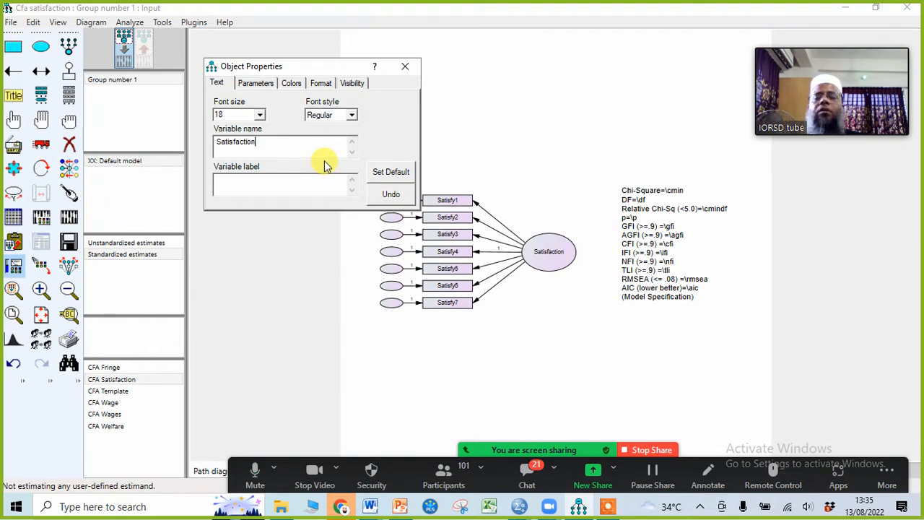
{"action": "left_click", "coordinate": [406, 66]}
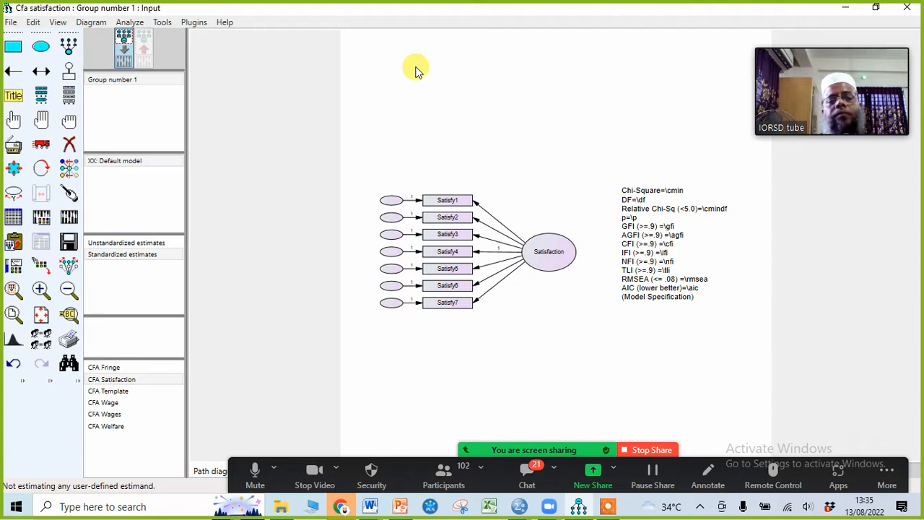
{"action": "left_click", "coordinate": [194, 23]}
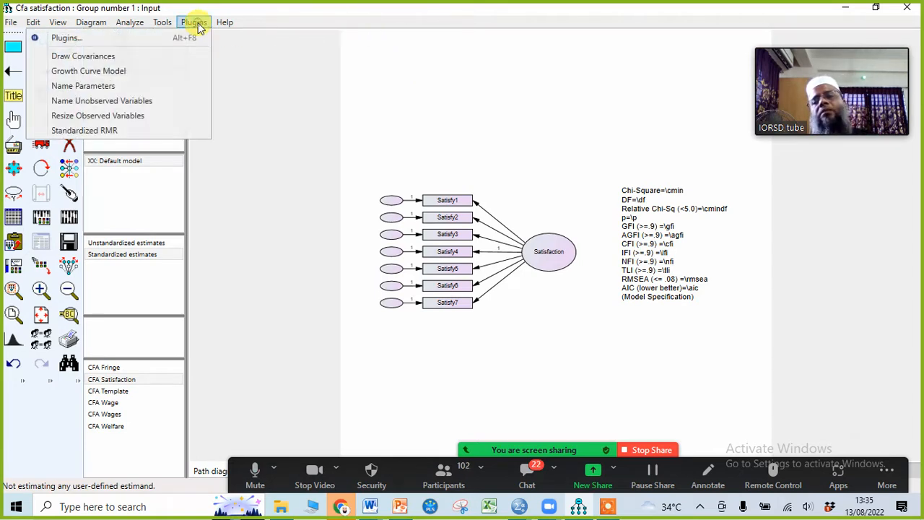
{"action": "left_click", "coordinate": [143, 100]}
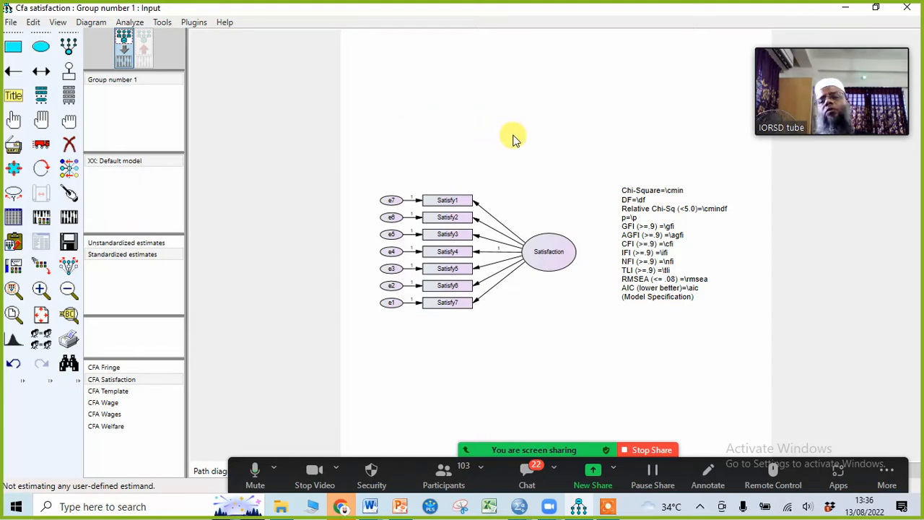
Calculate the estimates for the seven-item Satisfaction model and display the standardized results on the output path diagram.
{"action": "left_click", "coordinate": [69, 215]}
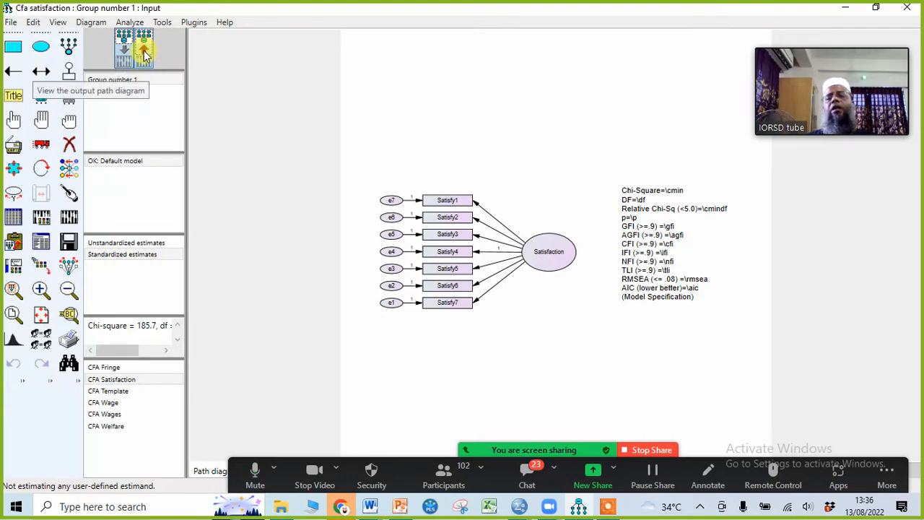
{"action": "left_click", "coordinate": [145, 56]}
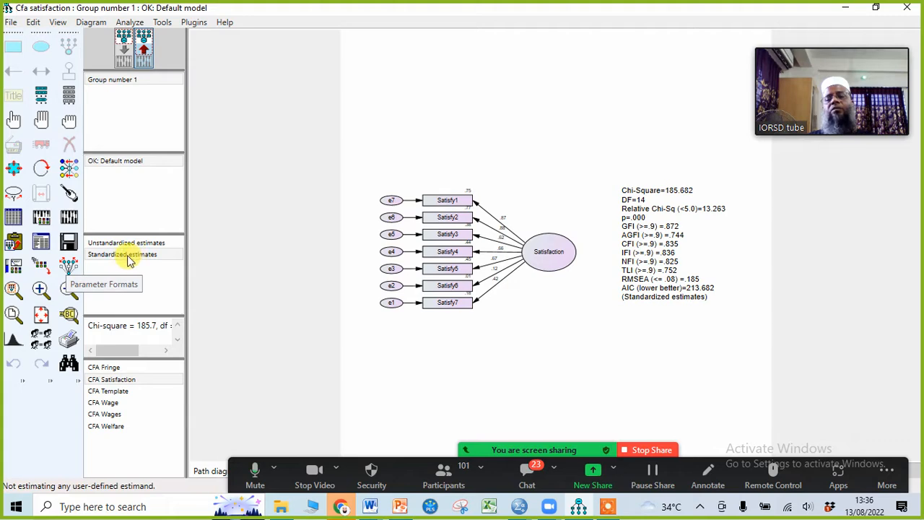
{"action": "scroll", "coordinate": [495, 354], "scroll_direction": "up", "scroll_amount": 3}
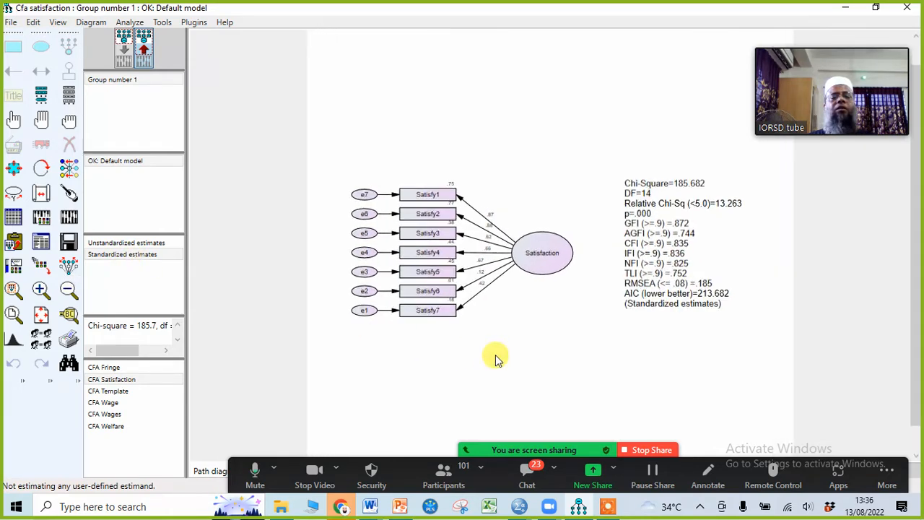
{"action": "scroll", "coordinate": [496, 355], "scroll_direction": "up", "scroll_amount": 1}
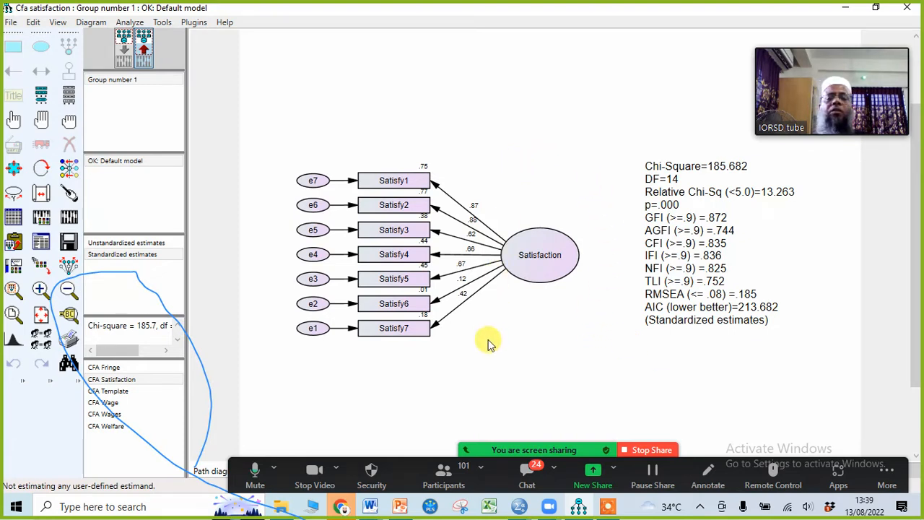
{"action": "scroll", "coordinate": [489, 331], "scroll_direction": "up", "scroll_amount": 2}
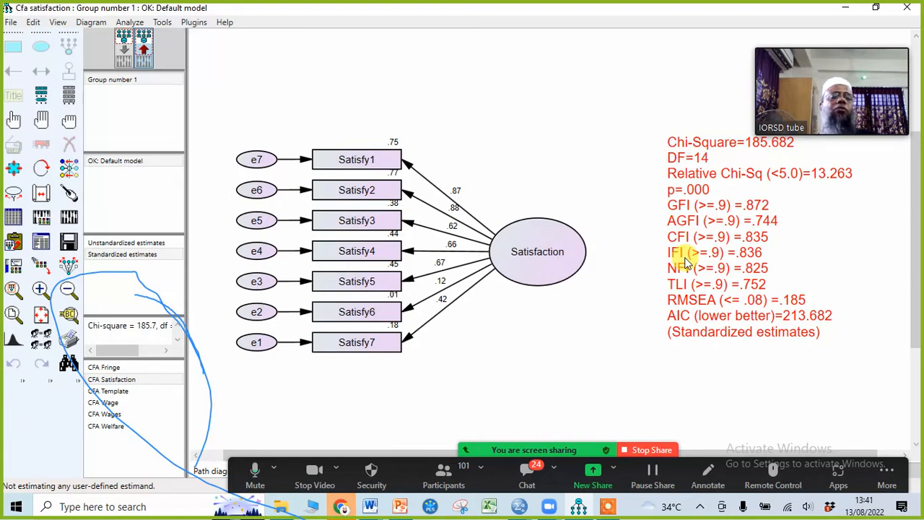
{"action": "mouse_move", "coordinate": [833, 49]}
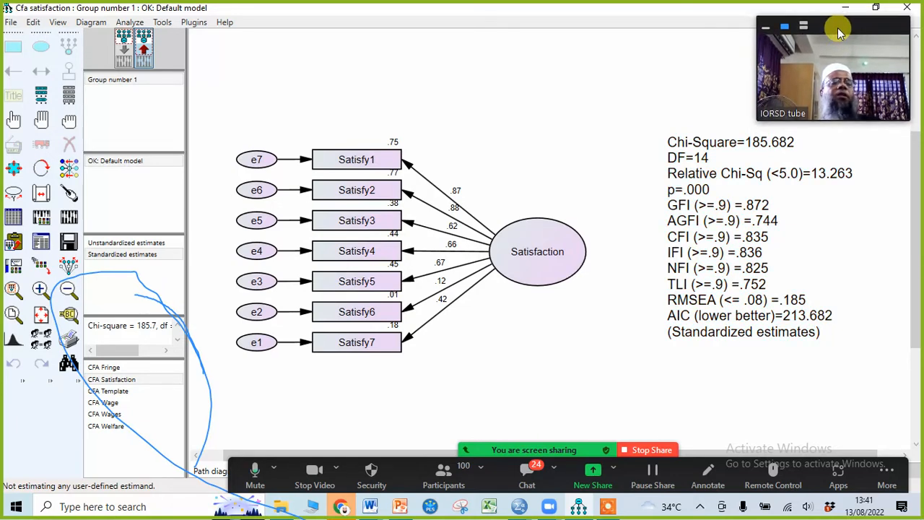
{"action": "left_click_drag", "start_coordinate": [838, 47], "coordinate": [754, 20]}
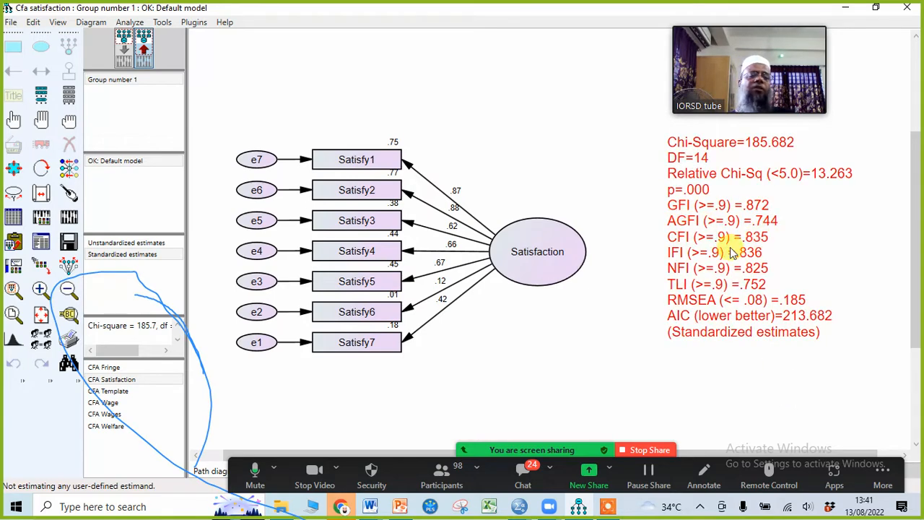
{"action": "mouse_move", "coordinate": [787, 26]}
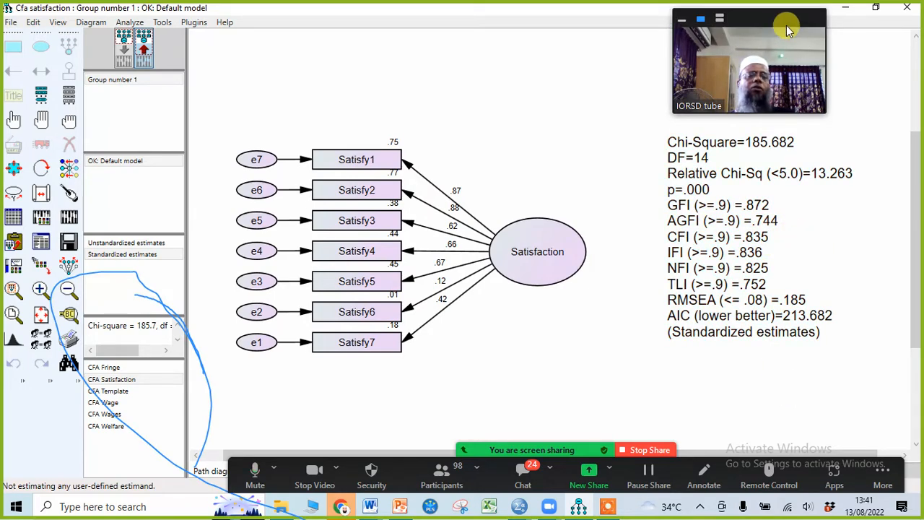
{"action": "left_click_drag", "start_coordinate": [787, 25], "coordinate": [862, 33]}
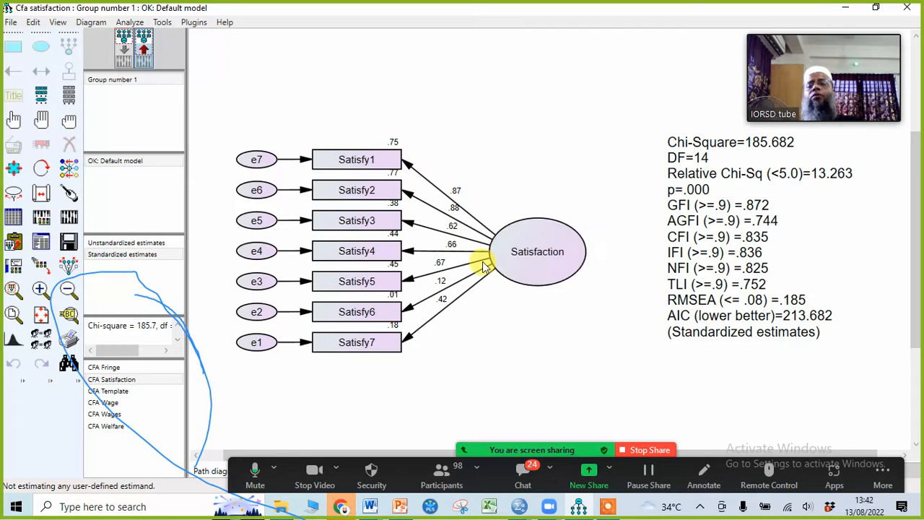
Return to the input path diagram and delete the Satisfy7 and Satisfy6 items together with their error variables e1 and e2.
{"action": "left_click", "coordinate": [125, 54]}
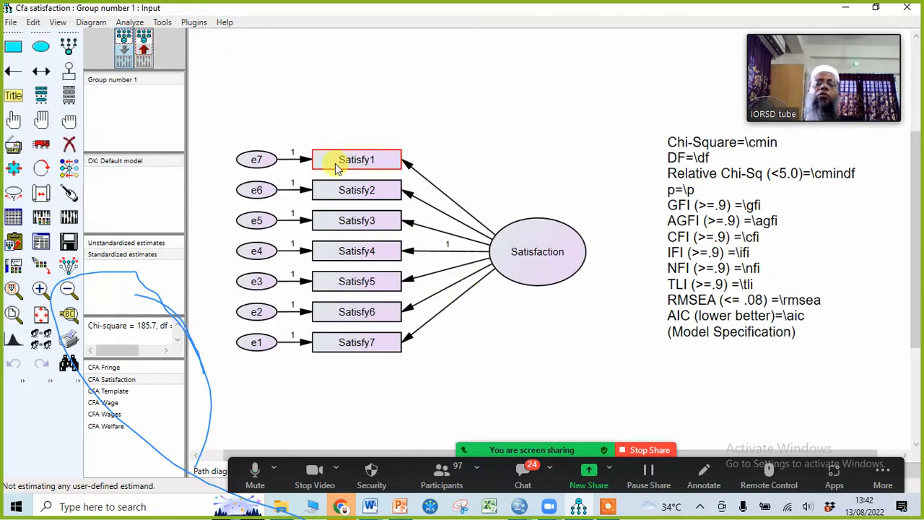
{"action": "left_click", "coordinate": [70, 143]}
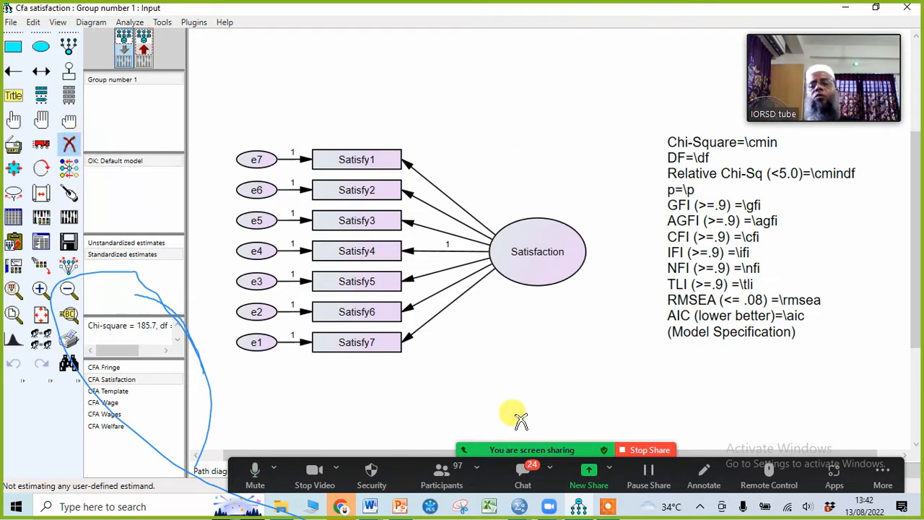
{"action": "left_click", "coordinate": [385, 345]}
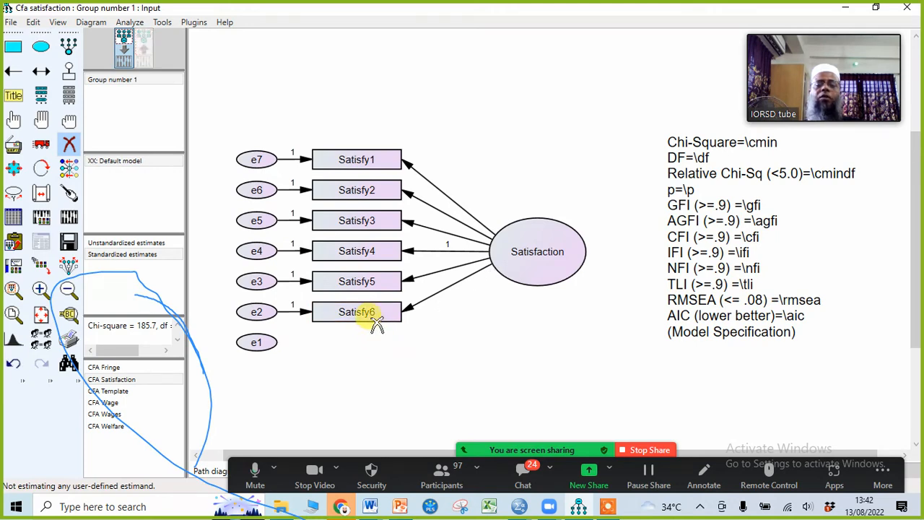
{"action": "left_click", "coordinate": [365, 316]}
{"action": "left_click", "coordinate": [252, 311]}
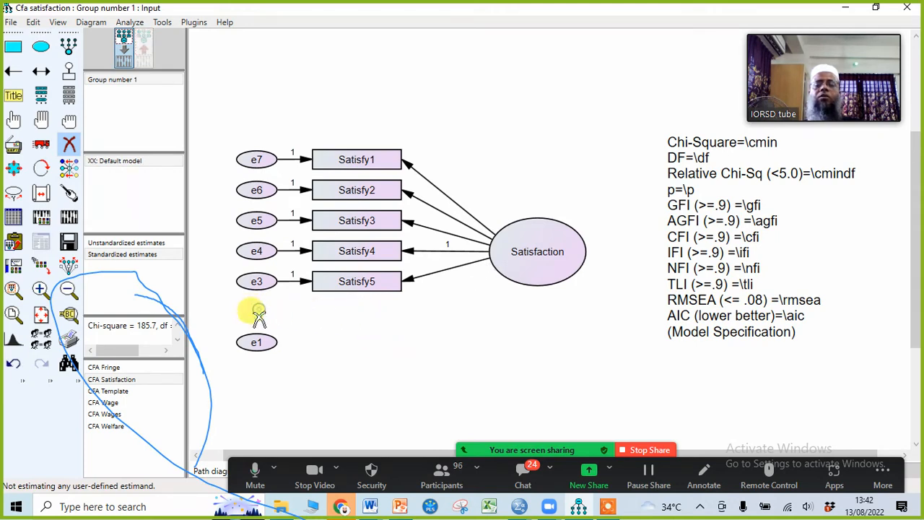
{"action": "left_click", "coordinate": [254, 341]}
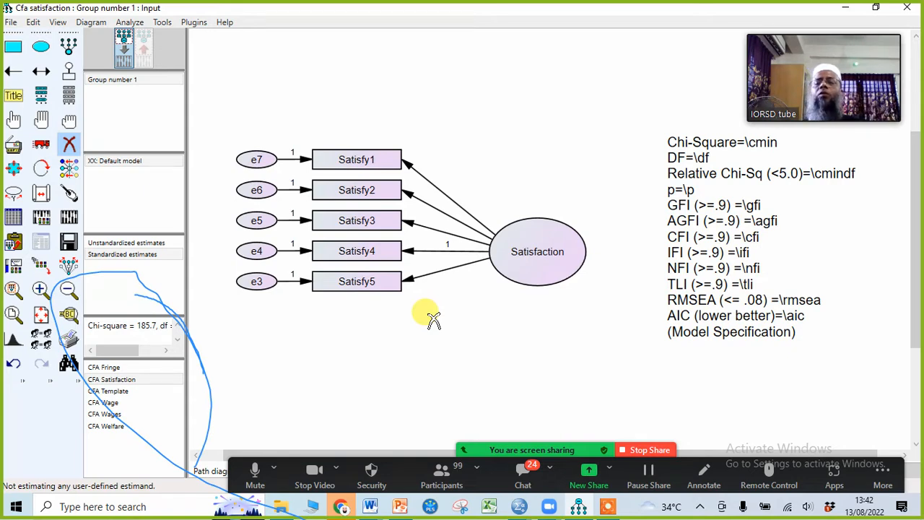
Recalculate the estimates for the reduced five-item Satisfaction model and display the standardized results on the output path diagram.
{"action": "left_click", "coordinate": [70, 221]}
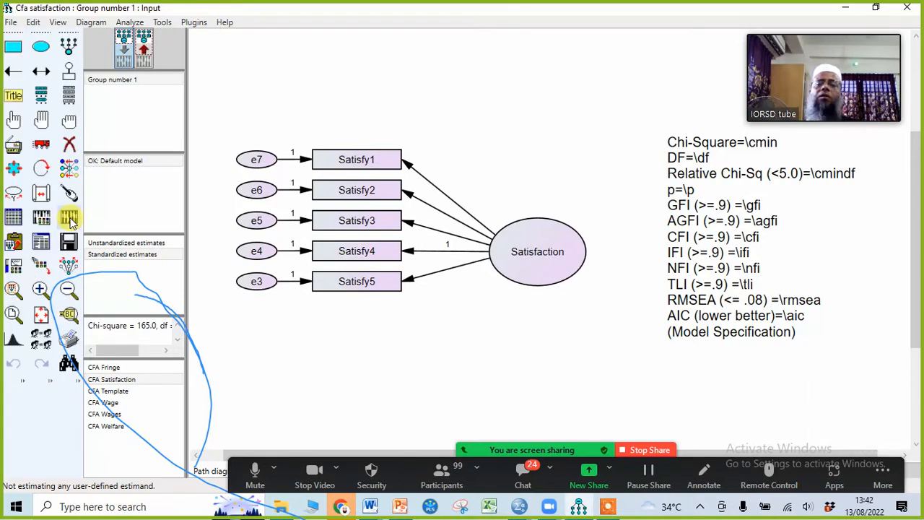
{"action": "left_click", "coordinate": [145, 49]}
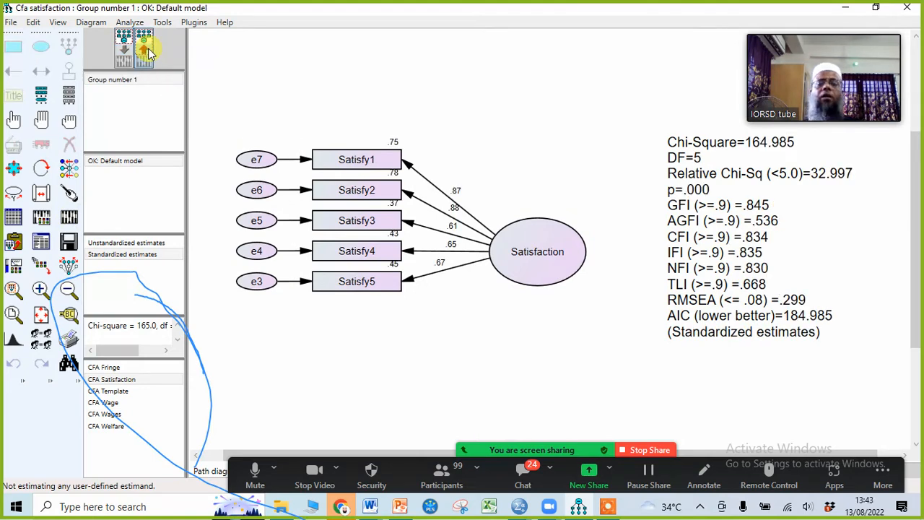
{"action": "scroll", "coordinate": [495, 304], "scroll_direction": "up", "scroll_amount": 2}
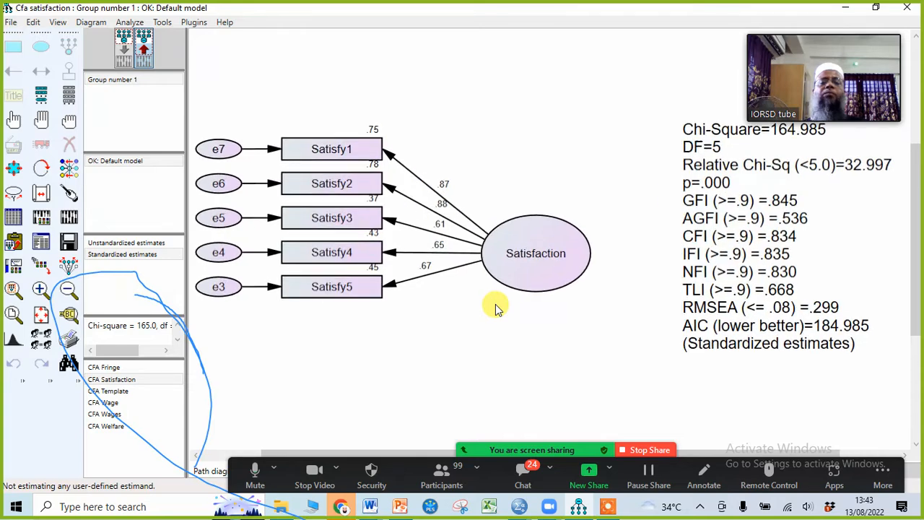
{"action": "scroll", "coordinate": [496, 304], "scroll_direction": "up", "scroll_amount": 1}
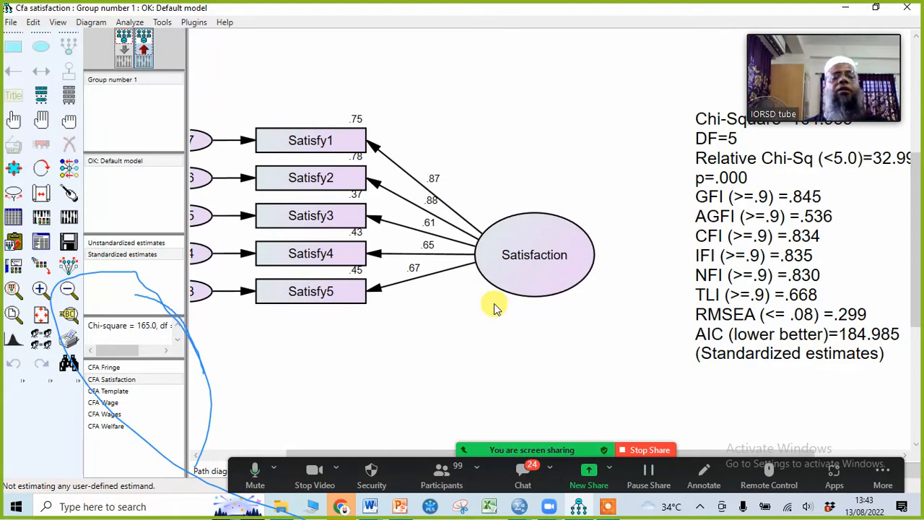
{"action": "scroll", "coordinate": [605, 299], "scroll_direction": "down", "scroll_amount": 3}
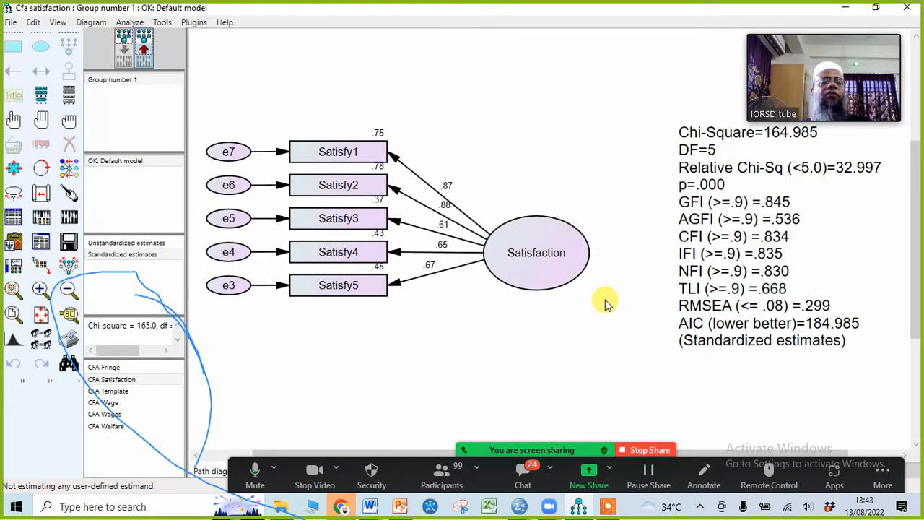
{"action": "scroll", "coordinate": [605, 302], "scroll_direction": "down", "scroll_amount": 1}
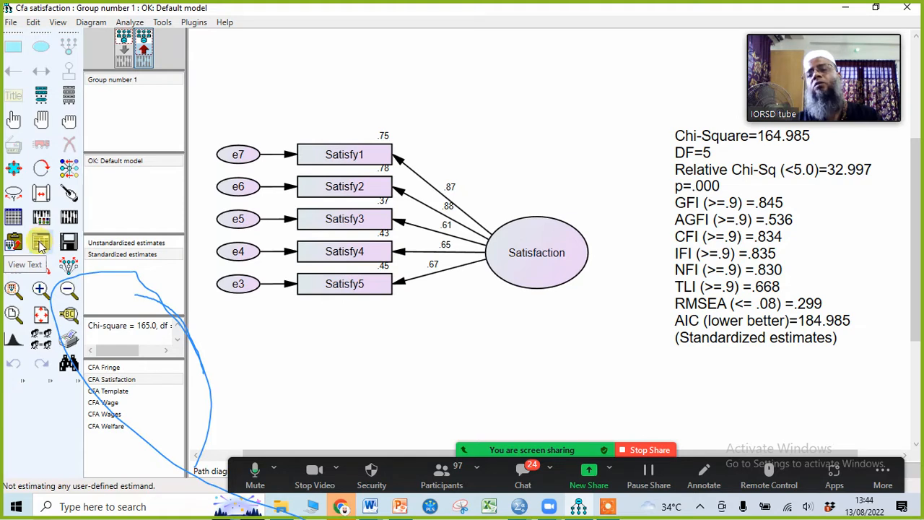
Open the text output for the Satisfaction model and maximize the Amos Output window.
{"action": "left_click", "coordinate": [40, 245]}
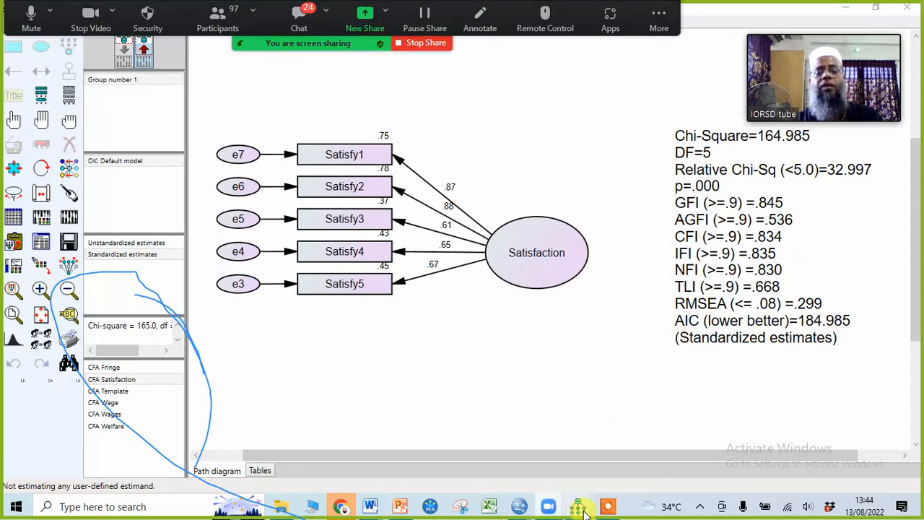
{"action": "mouse_move", "coordinate": [579, 509]}
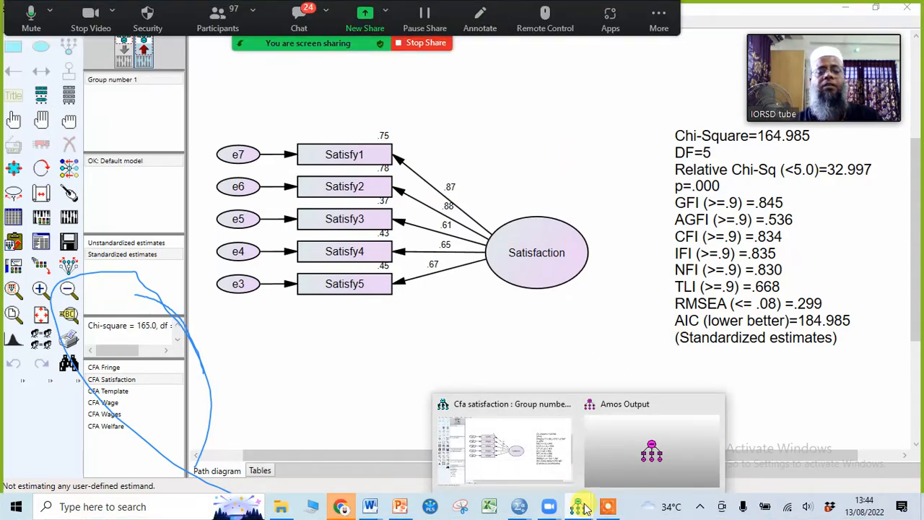
{"action": "left_click", "coordinate": [648, 453]}
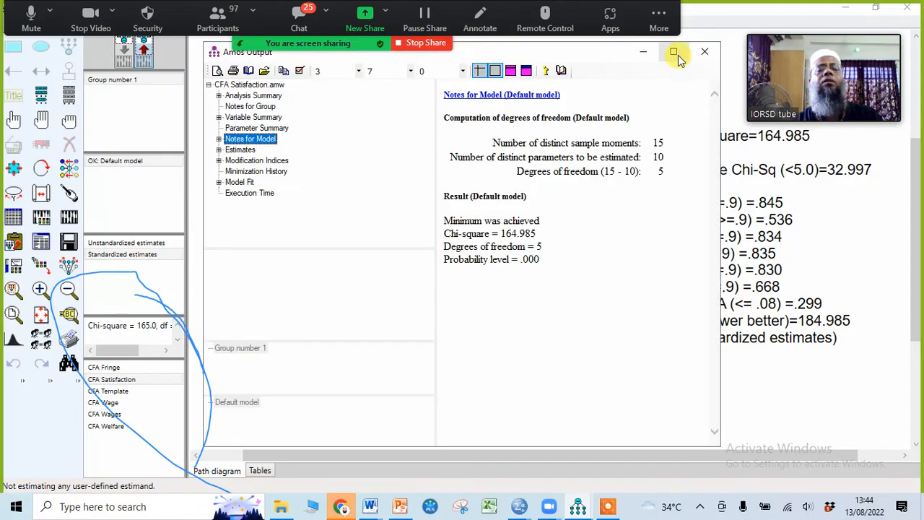
{"action": "left_click", "coordinate": [675, 53]}
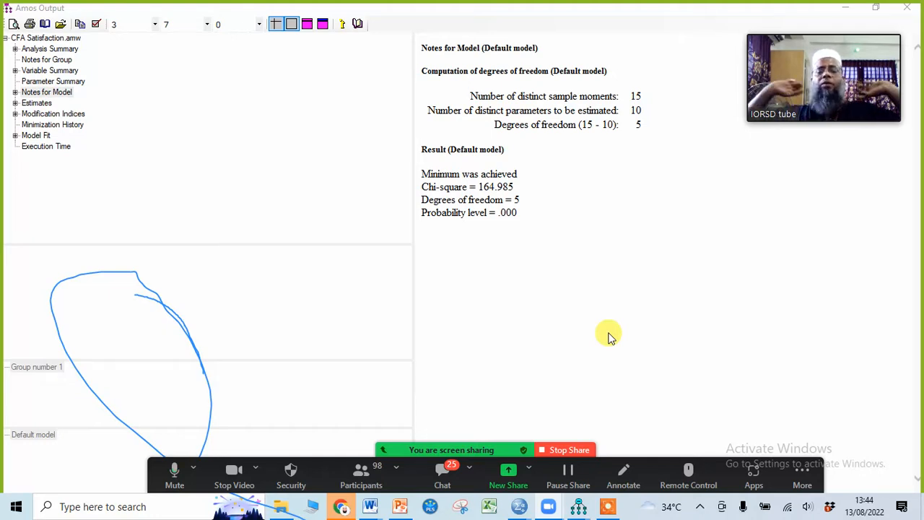
Mute the unmuted attendees in the Zoom participants list and minimize the list.
{"action": "left_click", "coordinate": [363, 475]}
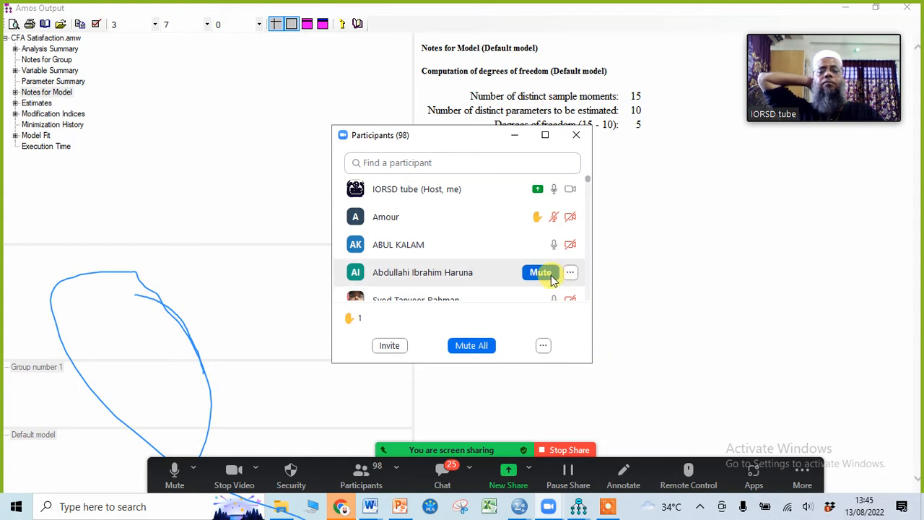
{"action": "left_click", "coordinate": [549, 246]}
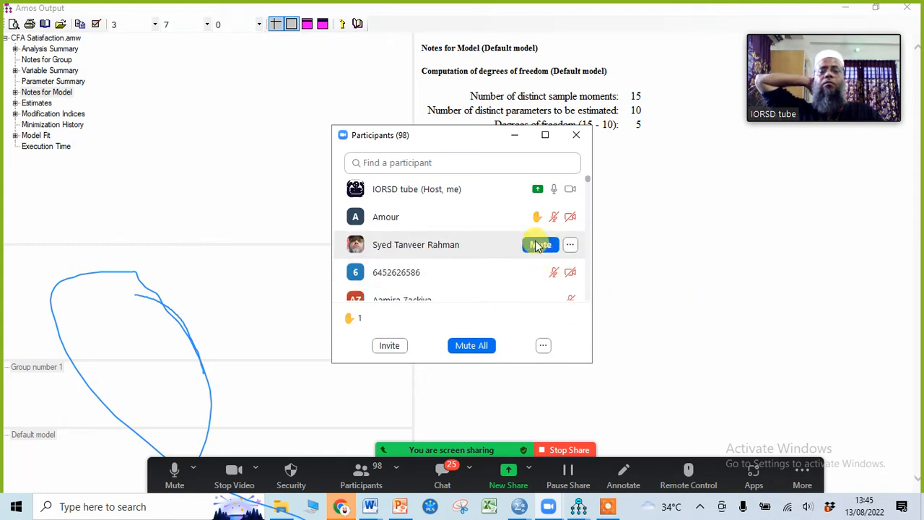
{"action": "left_click", "coordinate": [540, 244]}
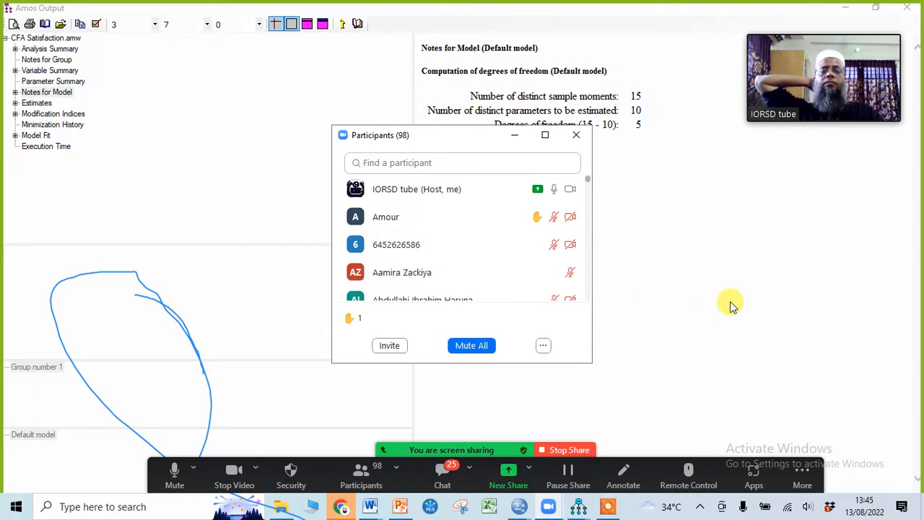
{"action": "left_click", "coordinate": [515, 136]}
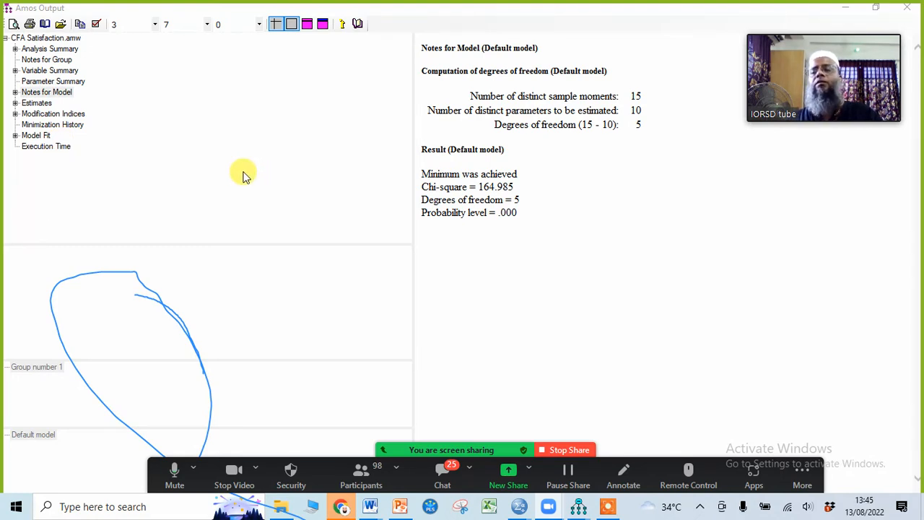
Show the Modification Indices in the text output and examine the covariances between the error terms.
{"action": "left_click", "coordinate": [33, 116]}
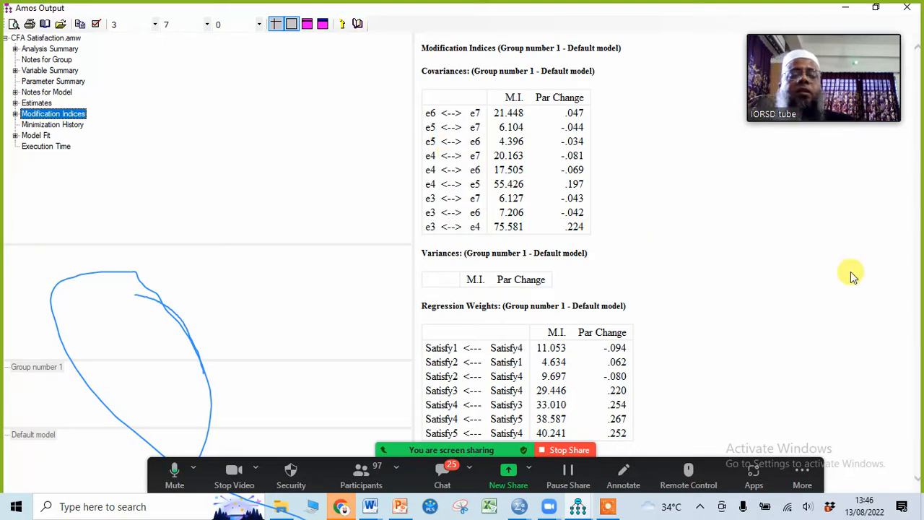
{"action": "left_click", "coordinate": [758, 252]}
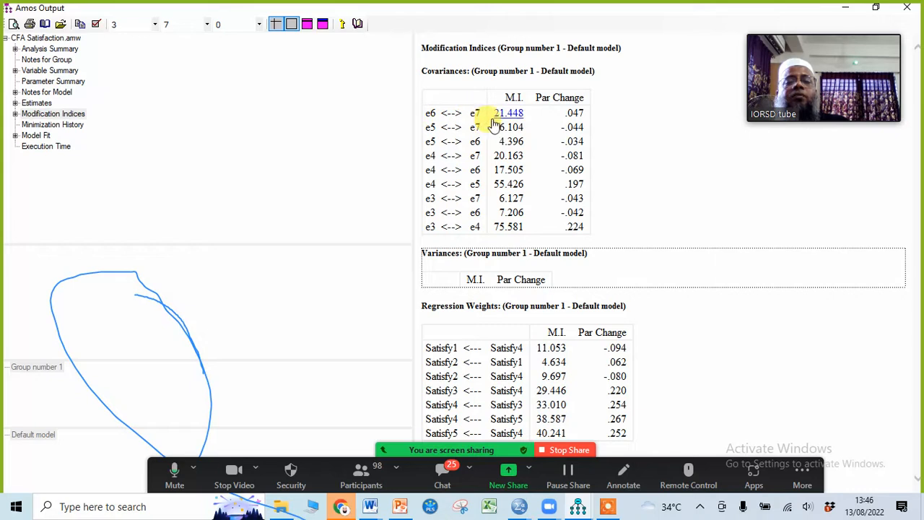
{"action": "left_click", "coordinate": [681, 225]}
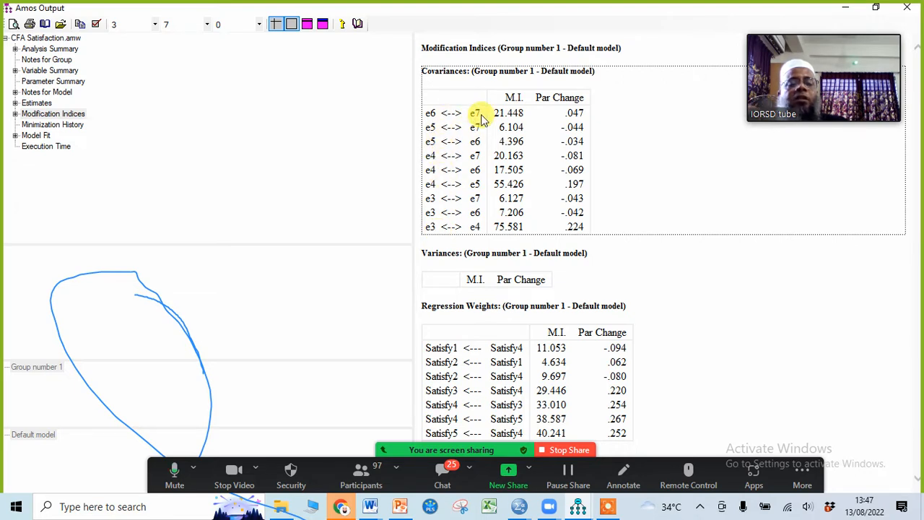
{"action": "left_click", "coordinate": [687, 266]}
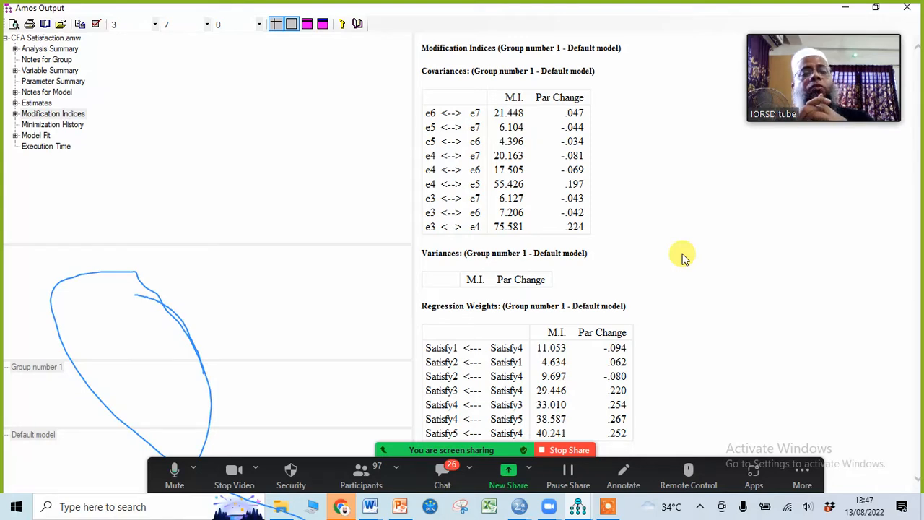
Return to the Satisfaction model specification, delete indicator Satisfy4 with its error term e4, and try to calculate the estimates.
{"action": "left_click", "coordinate": [845, 7]}
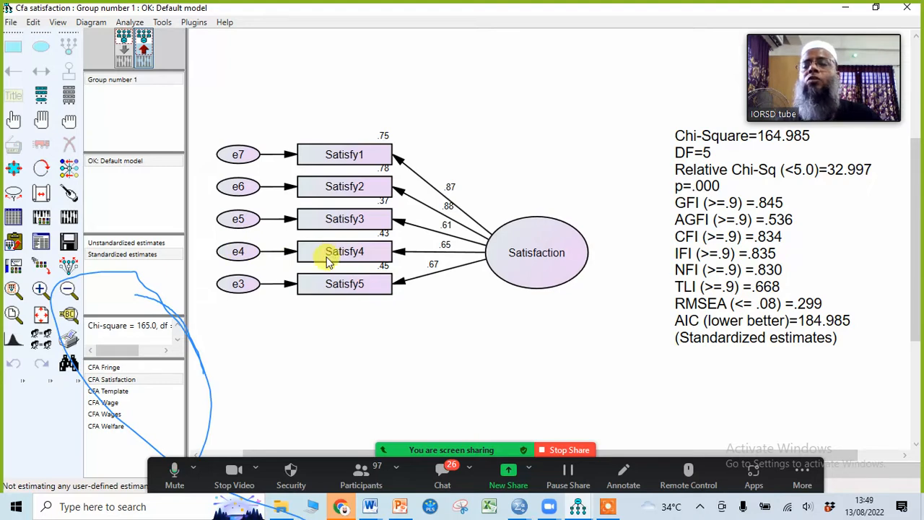
{"action": "left_click", "coordinate": [126, 47]}
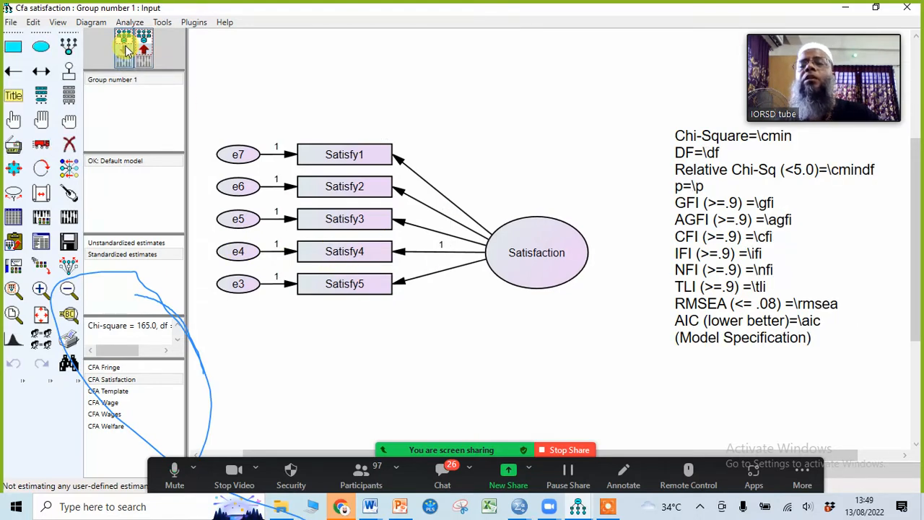
{"action": "left_click", "coordinate": [68, 145]}
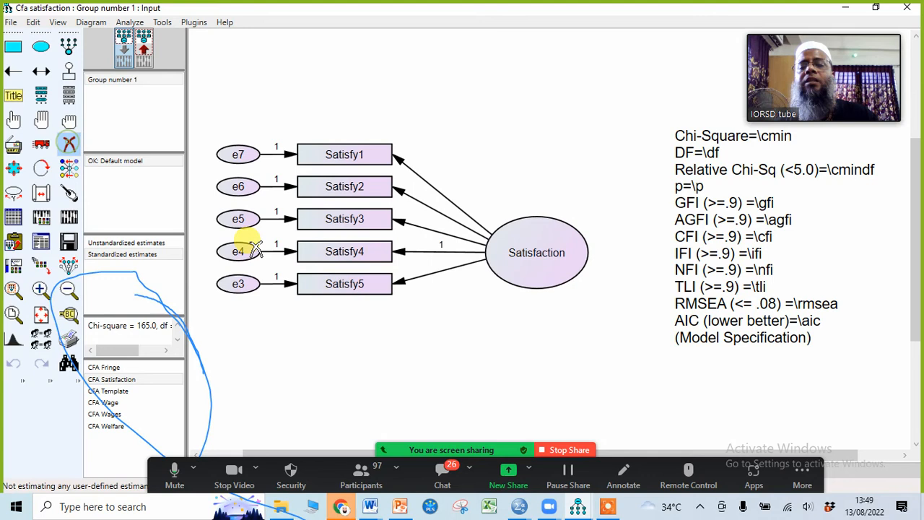
{"action": "left_click", "coordinate": [346, 253]}
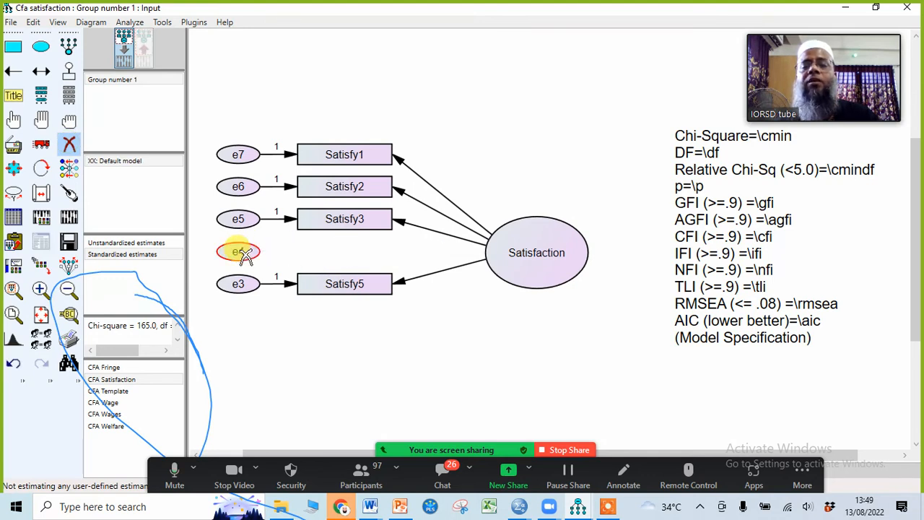
{"action": "left_click", "coordinate": [242, 253]}
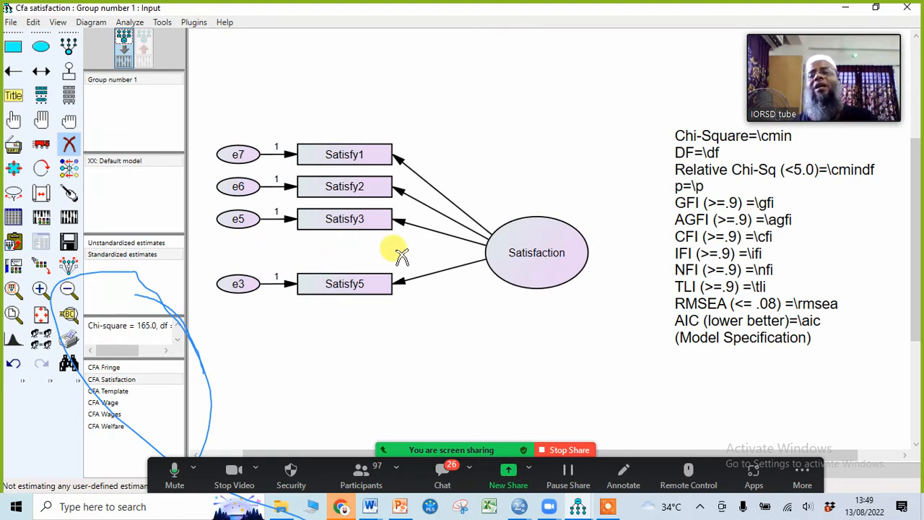
{"action": "left_click", "coordinate": [70, 218]}
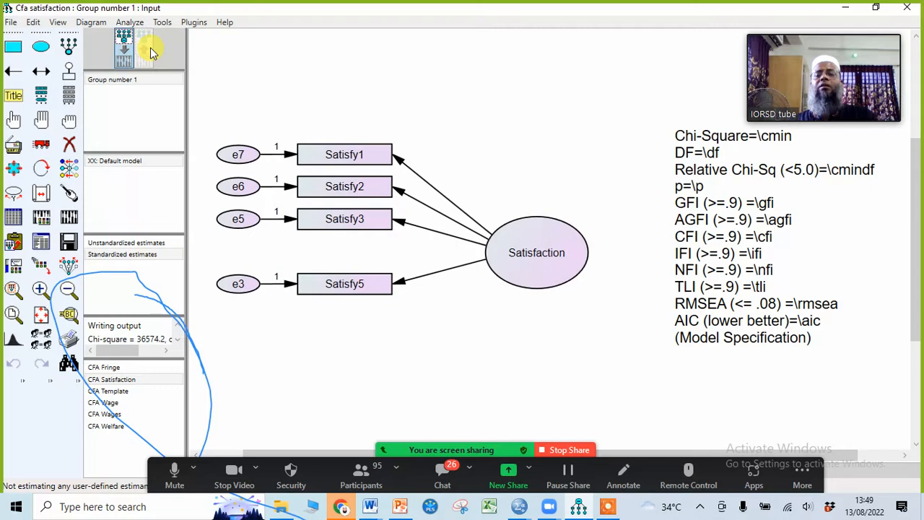
Fix the regression weight of the Satisfaction to Satisfy3 path at 1, recalculate the estimates, and display the output path diagram.
{"action": "double_click", "coordinate": [402, 226]}
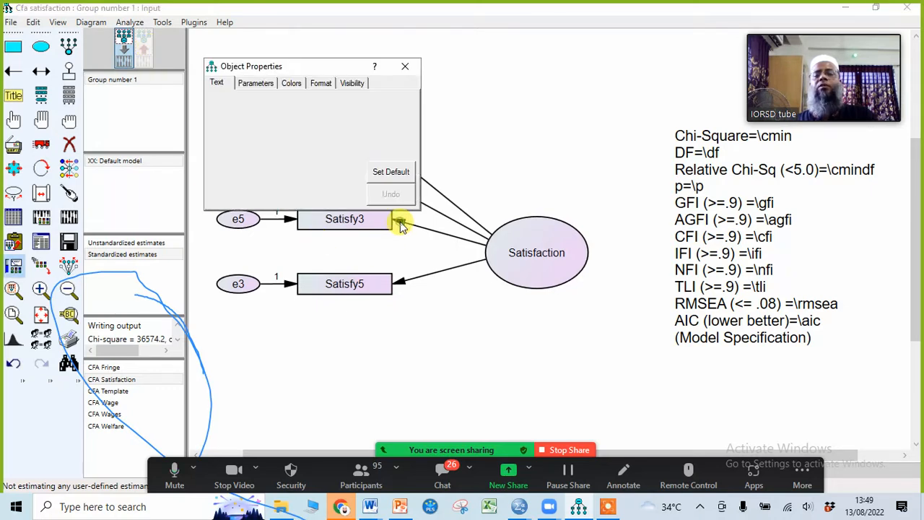
{"action": "left_click", "coordinate": [256, 83]}
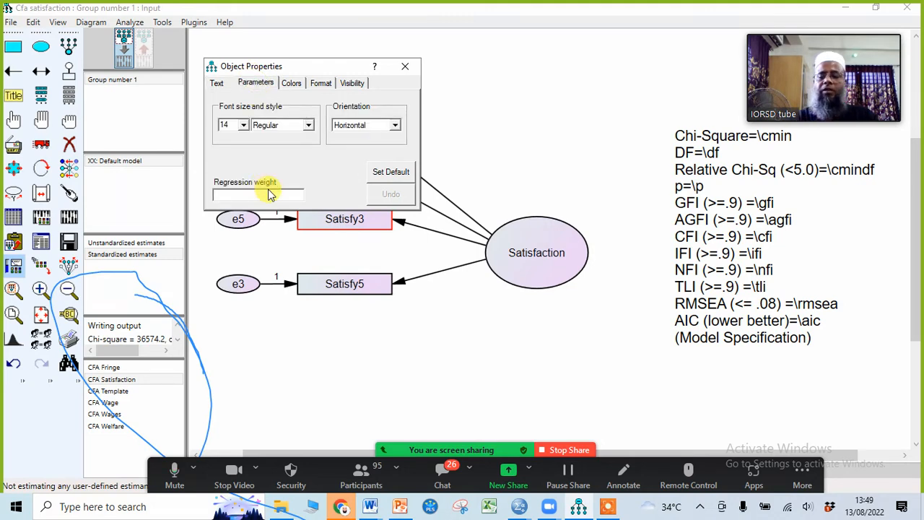
{"action": "type", "text": "1"}
{"action": "left_click", "coordinate": [410, 67]}
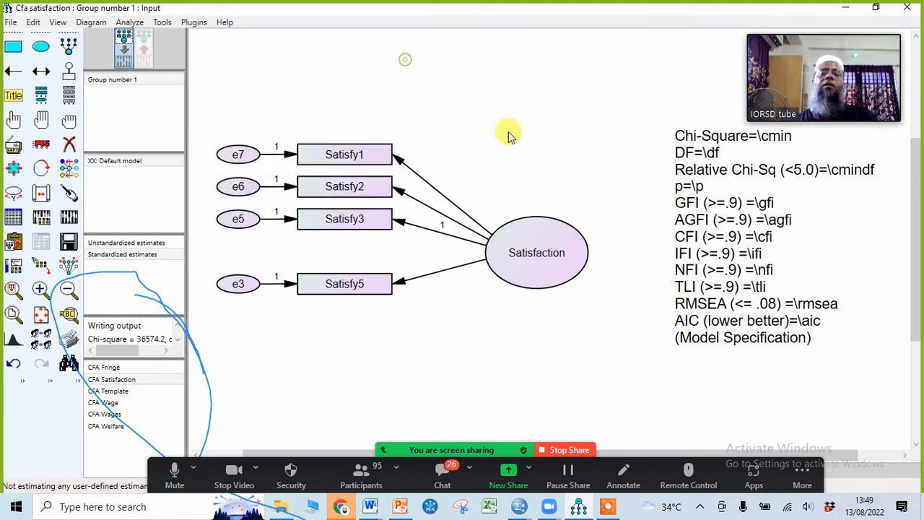
{"action": "left_click", "coordinate": [70, 216]}
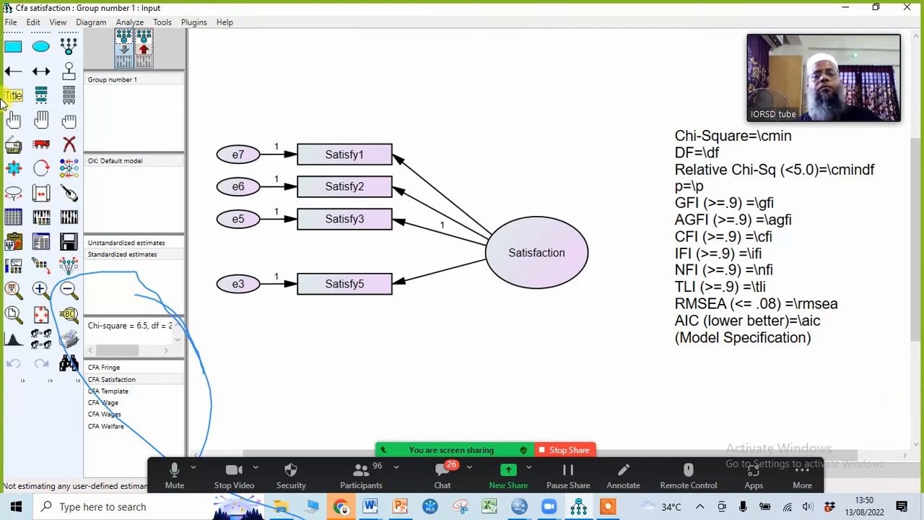
{"action": "left_click", "coordinate": [144, 49]}
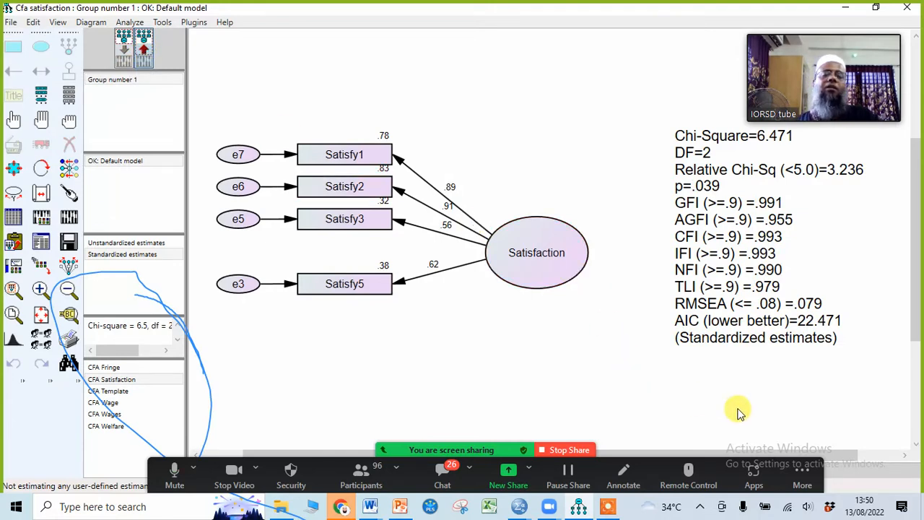
Mute the two unmuted attendees in the Zoom participants list and minimize the list.
{"action": "left_click", "coordinate": [361, 476]}
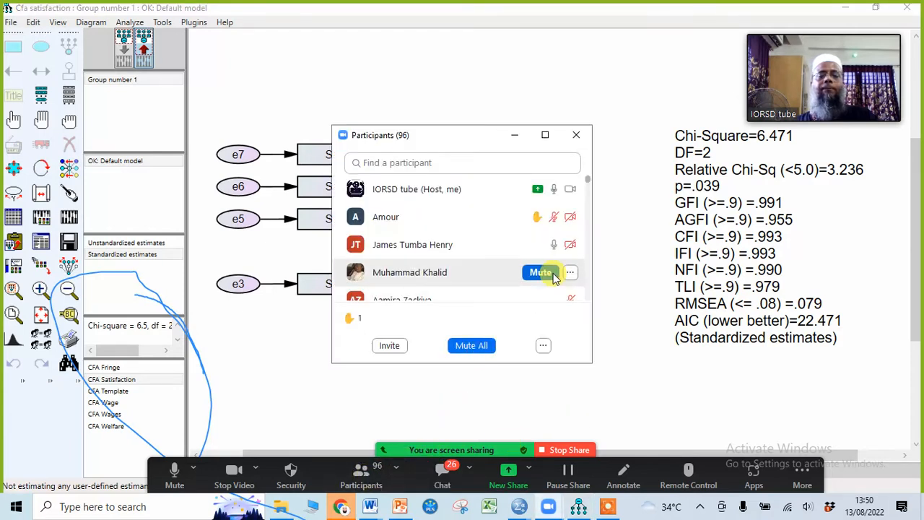
{"action": "left_click", "coordinate": [543, 272]}
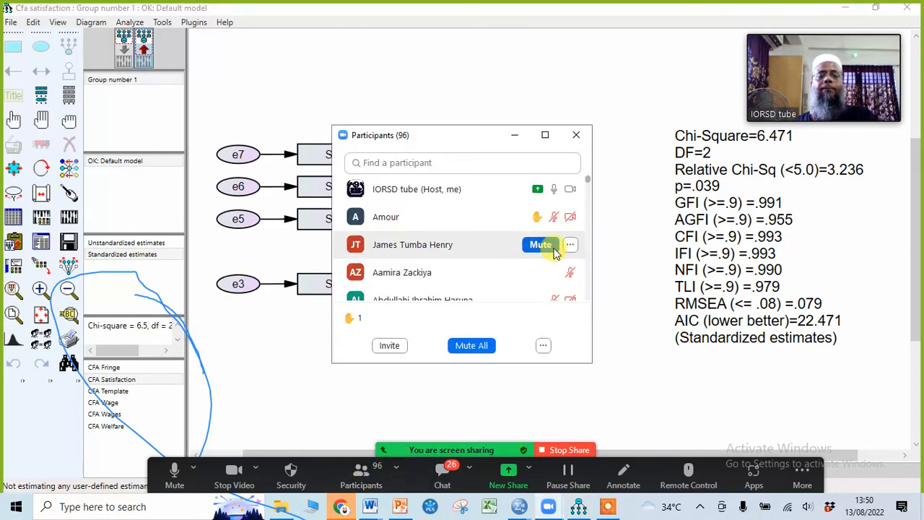
{"action": "left_click", "coordinate": [542, 244]}
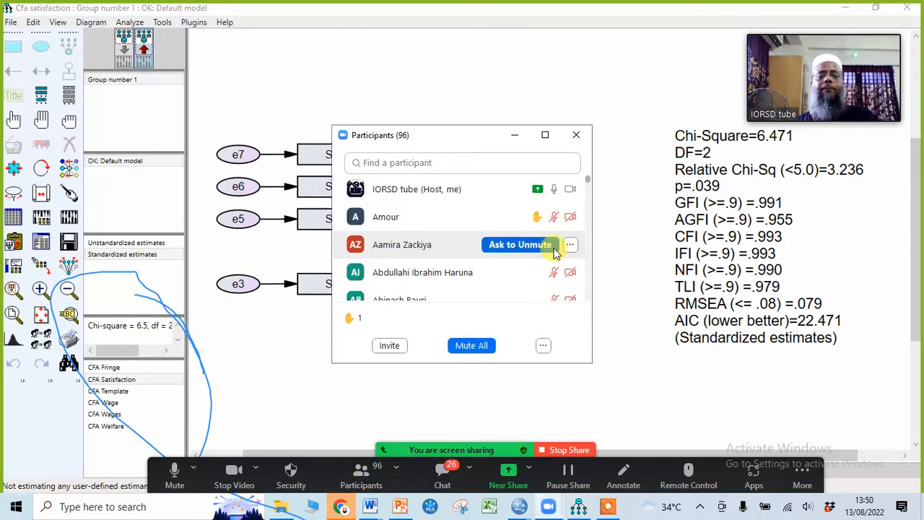
{"action": "left_click", "coordinate": [516, 136]}
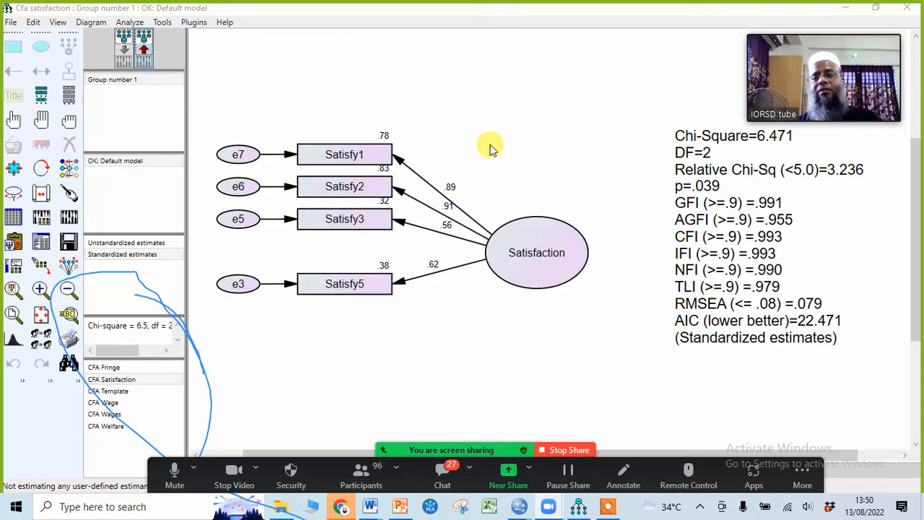
Switch the diagram back to model specification and add a new indicator with an error term to the Satisfaction latent variable.
{"action": "left_click", "coordinate": [124, 48]}
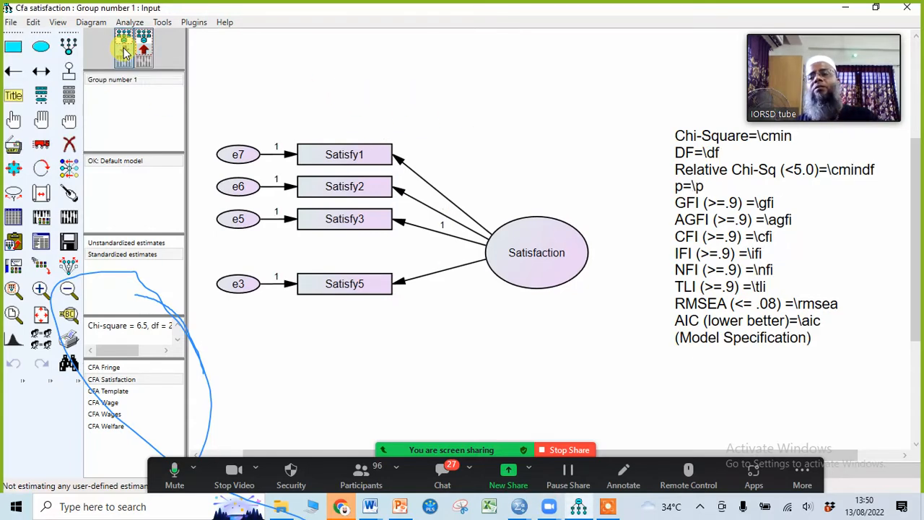
{"action": "left_click", "coordinate": [69, 46]}
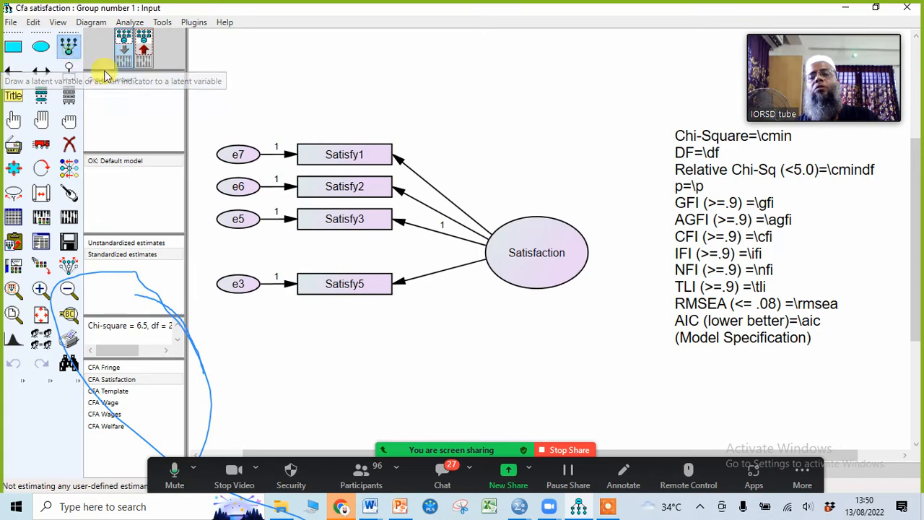
{"action": "left_click", "coordinate": [512, 238]}
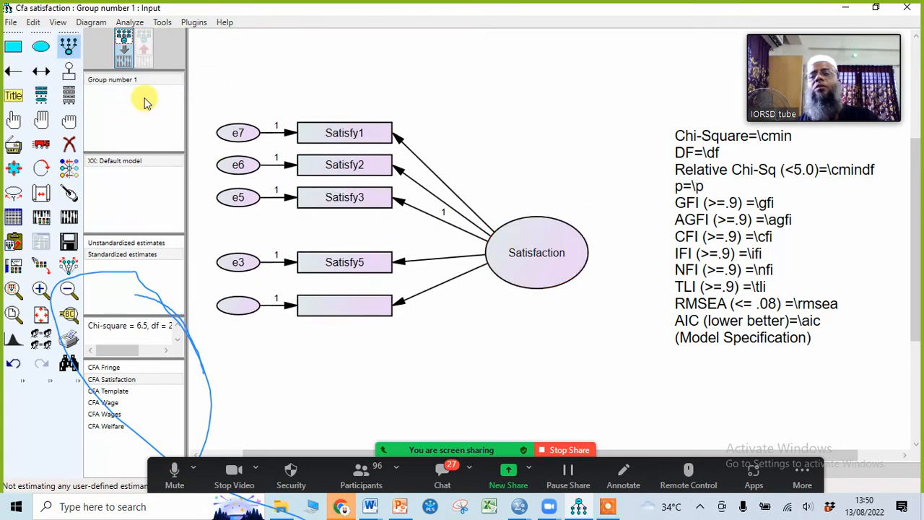
Assign the dataset variable Satisfy4 to the new empty indicator and automatically name its unnamed error term.
{"action": "left_click", "coordinate": [69, 95]}
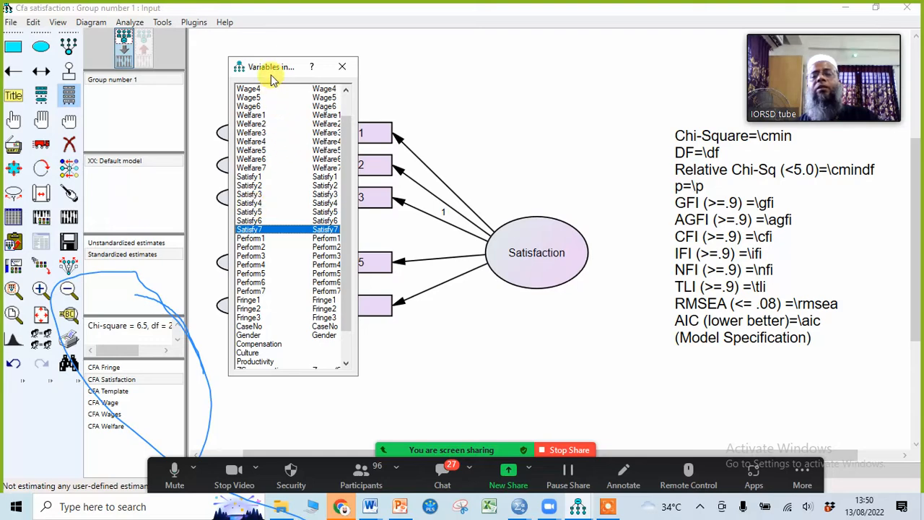
{"action": "left_click_drag", "start_coordinate": [266, 73], "coordinate": [168, 102]}
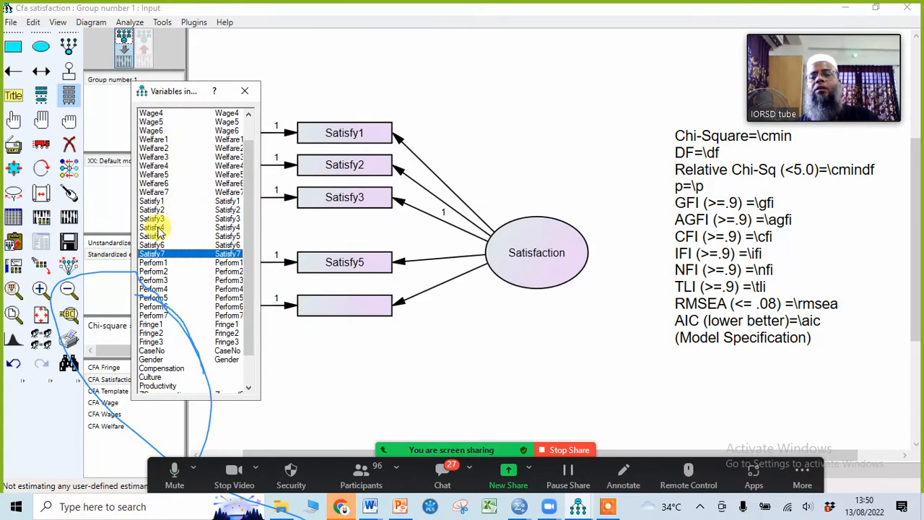
{"action": "left_click_drag", "start_coordinate": [173, 226], "coordinate": [339, 309]}
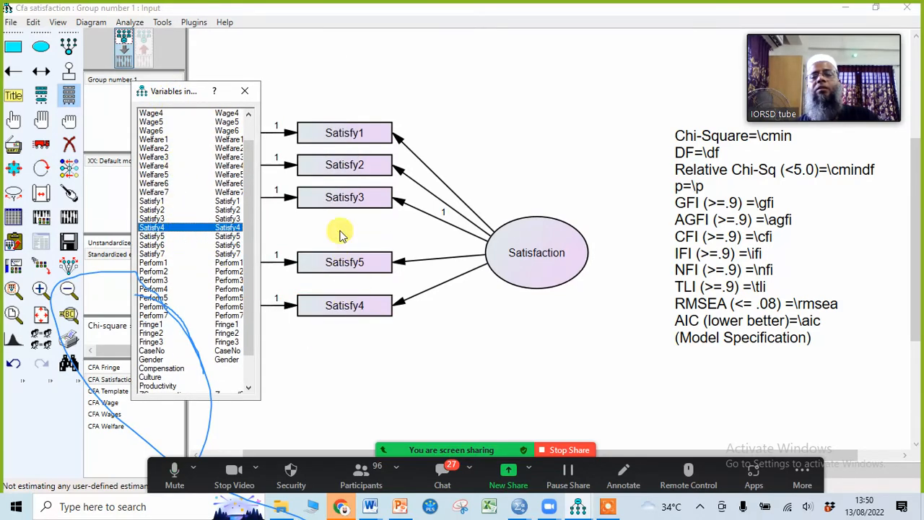
{"action": "left_click", "coordinate": [246, 92]}
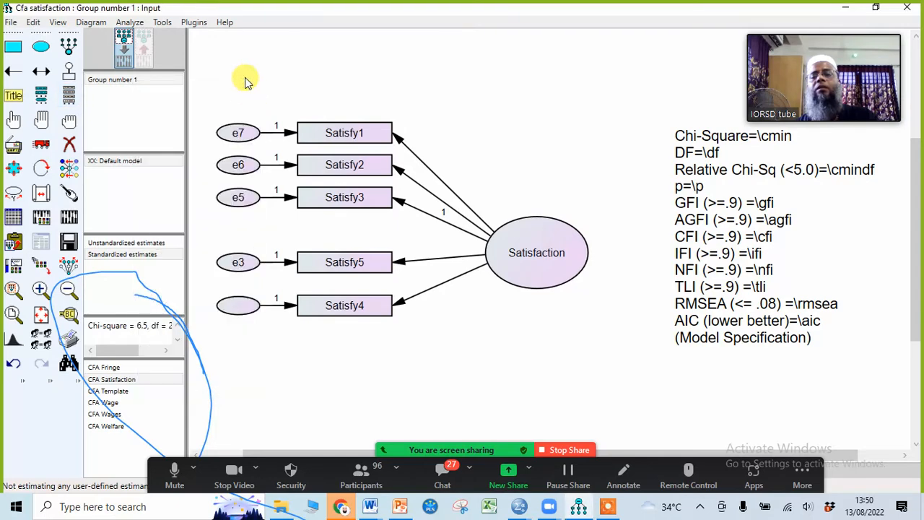
{"action": "left_click", "coordinate": [197, 23]}
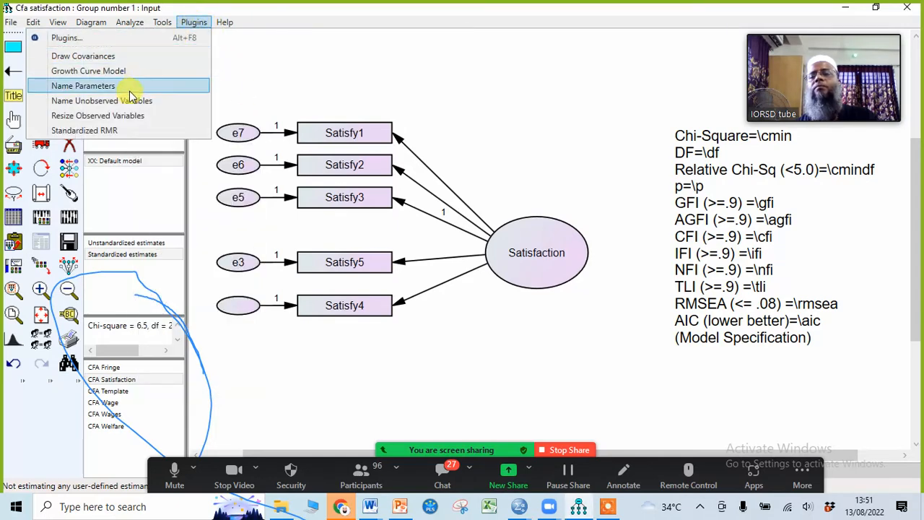
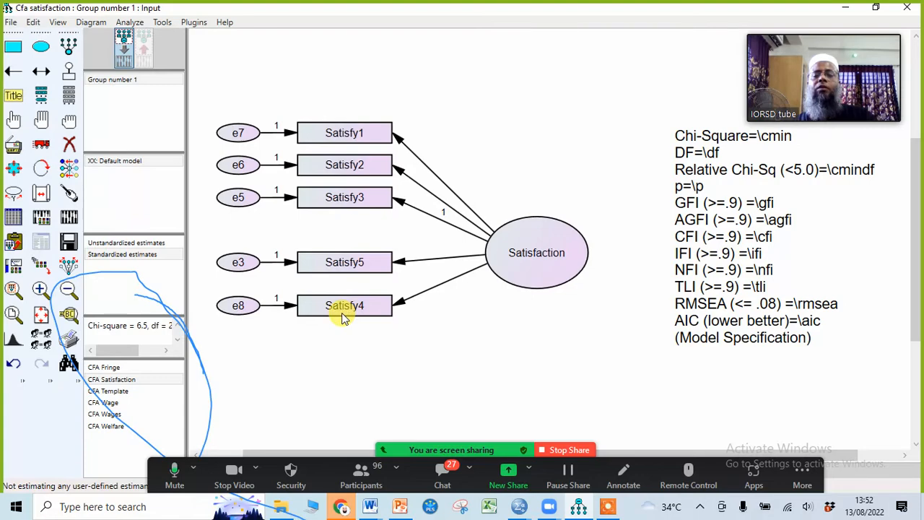
Recalculate the estimates with Satisfy4 back in the model and review the standardized loadings and fit indices on the output diagram.
{"action": "left_click", "coordinate": [69, 217]}
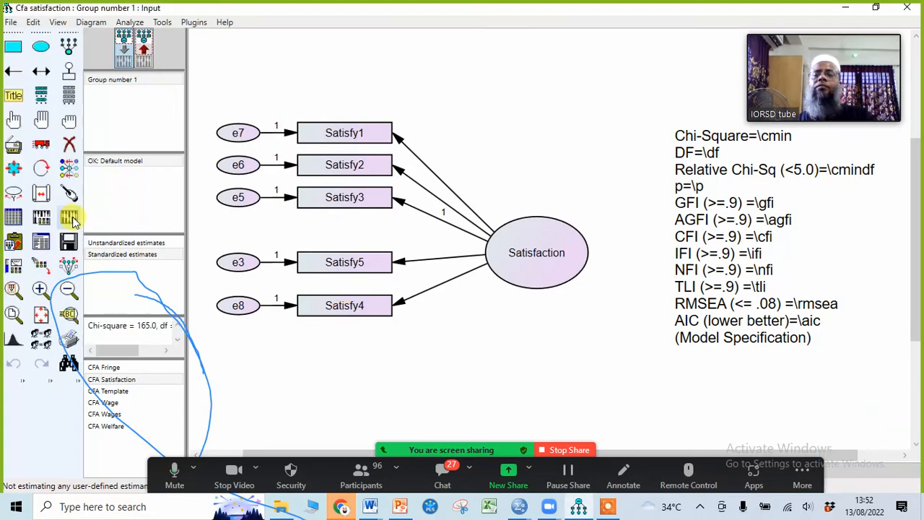
{"action": "left_click", "coordinate": [146, 49]}
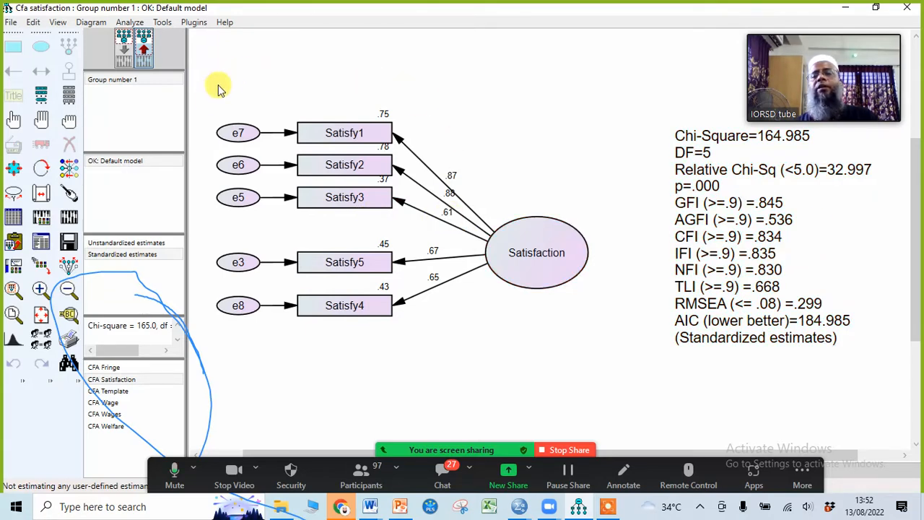
{"action": "left_click", "coordinate": [124, 46]}
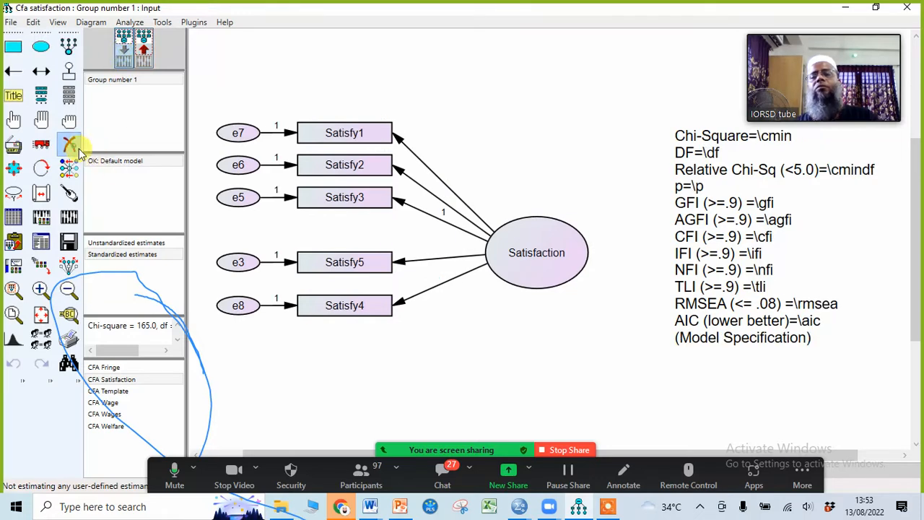
{"action": "left_click", "coordinate": [72, 146]}
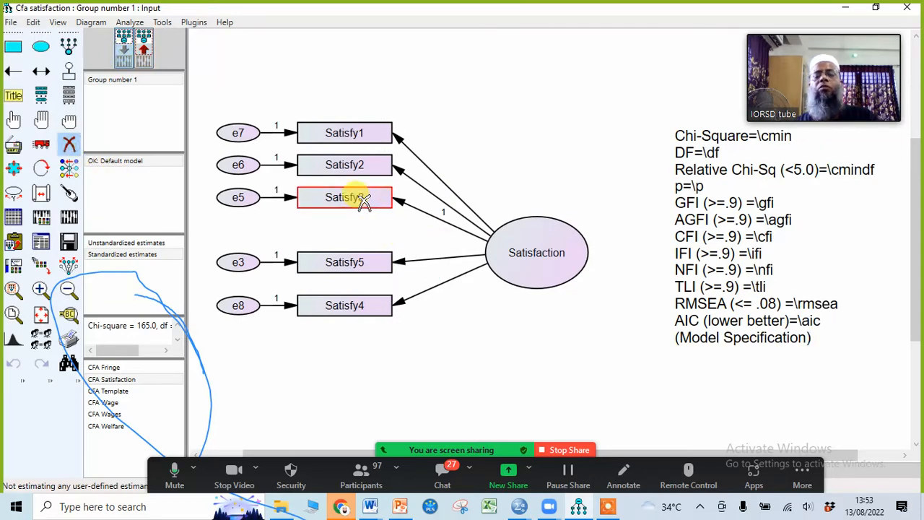
{"action": "left_click", "coordinate": [143, 50]}
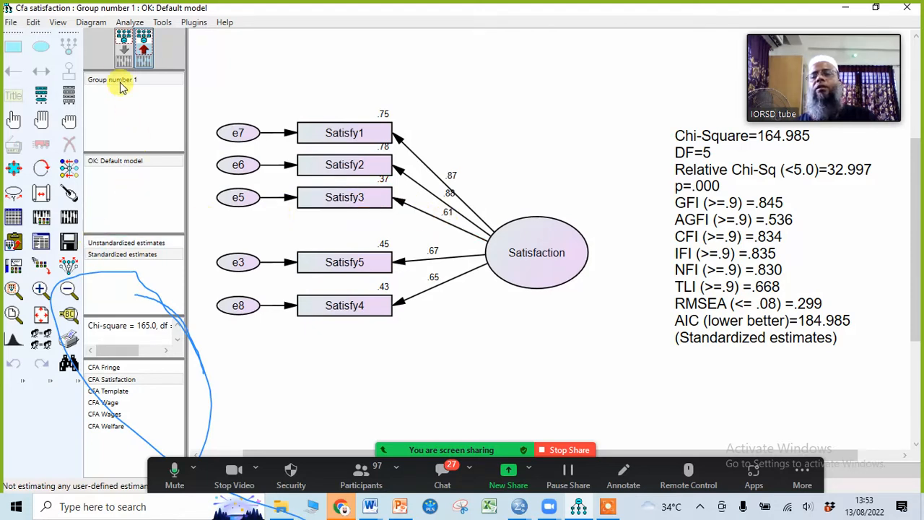
Return to the model specification and delete indicator Satisfy3 together with its error term e5.
{"action": "left_click", "coordinate": [123, 47]}
{"action": "left_click", "coordinate": [69, 144]}
{"action": "left_click", "coordinate": [365, 200]}
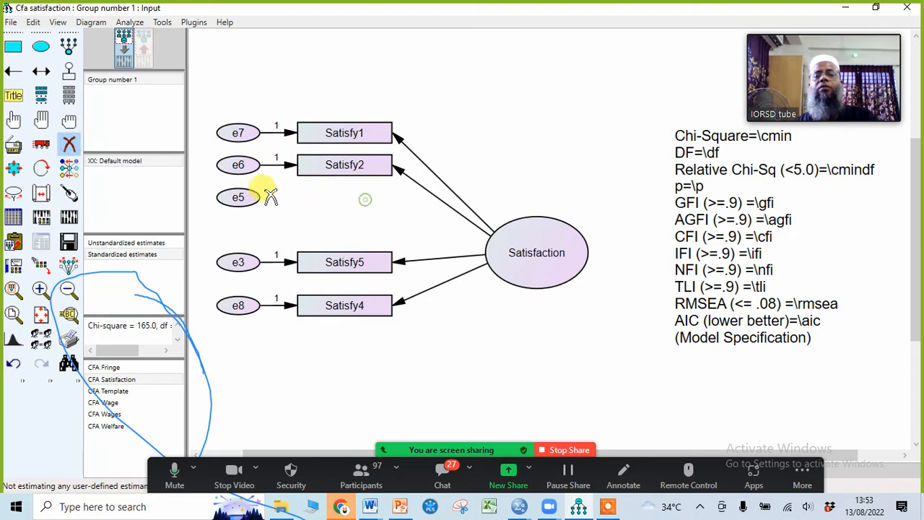
{"action": "left_click", "coordinate": [246, 195]}
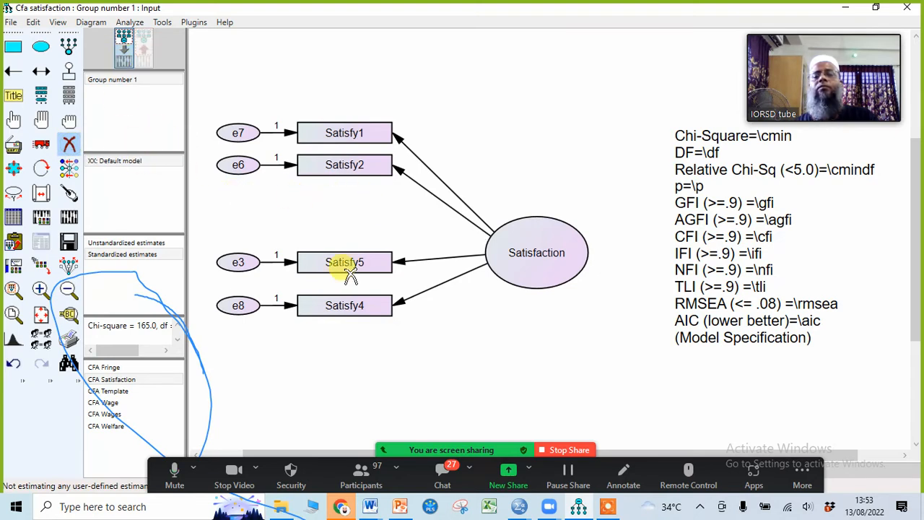
{"action": "left_click", "coordinate": [69, 144]}
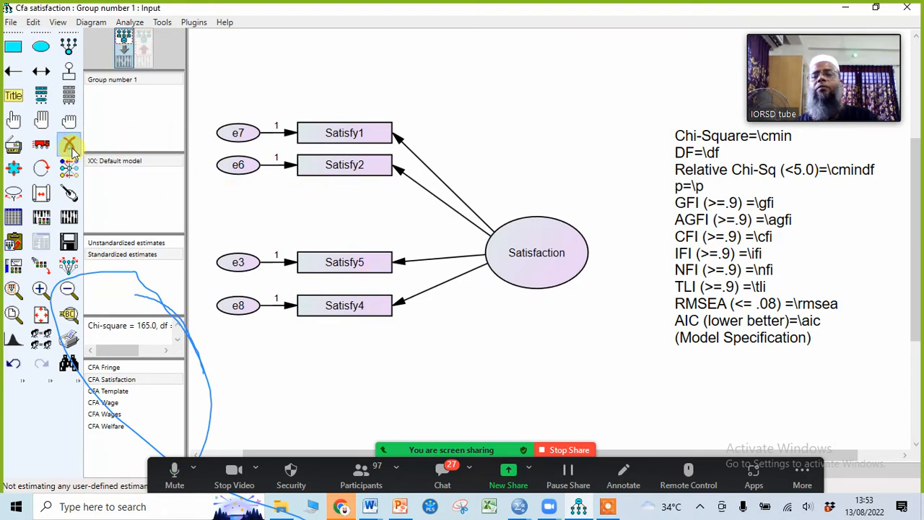
Fix the regression weight of the Satisfaction to Satisfy5 path at 1 and recalculate the estimates.
{"action": "double_click", "coordinate": [401, 266]}
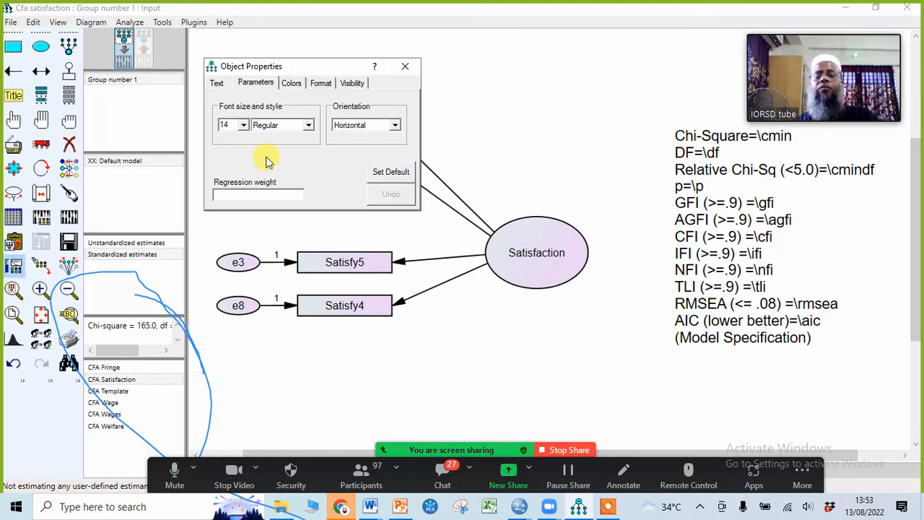
{"action": "type", "text": "1"}
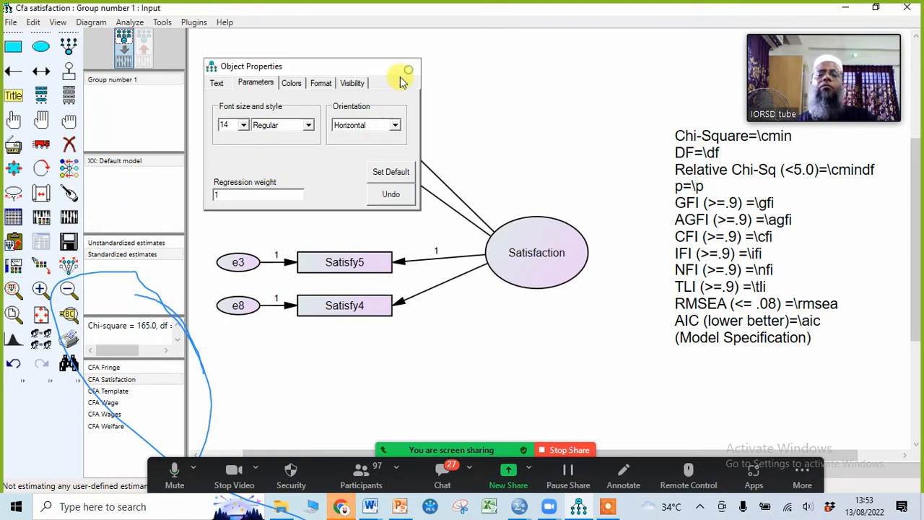
{"action": "key", "text": "Escape"}
{"action": "left_click", "coordinate": [68, 216]}
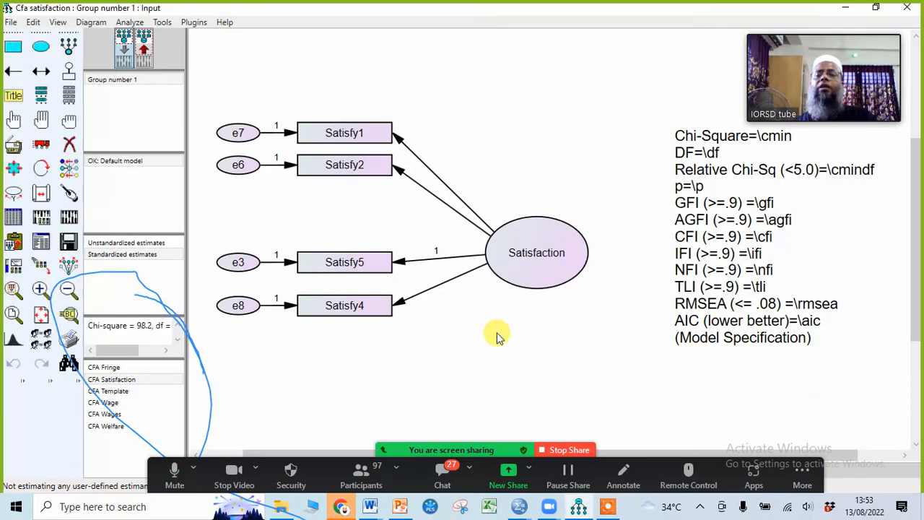
Show the recalculated standardized loadings and fit indices for the model without Satisfy3 on the output diagram.
{"action": "left_click", "coordinate": [143, 49]}
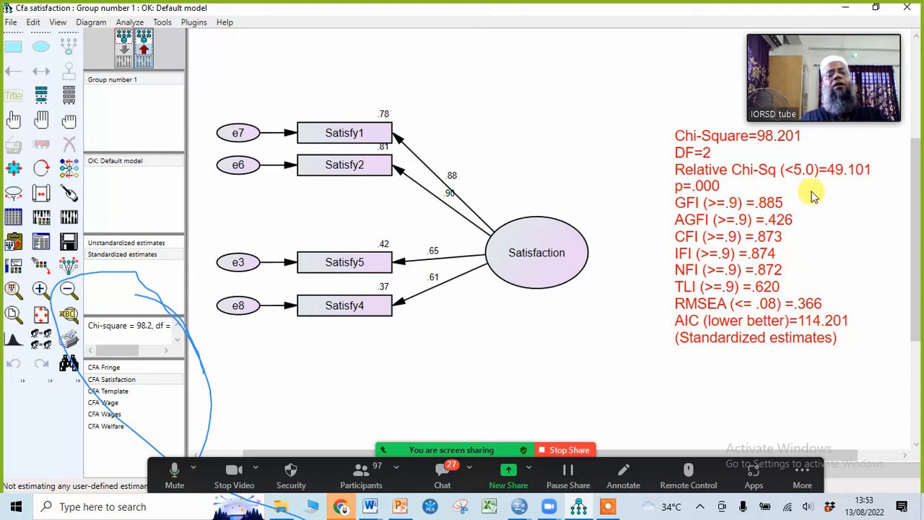
Open the Zoom participants list, mute the attendees whose microphones are on, and minimize the list.
{"action": "left_click", "coordinate": [368, 478]}
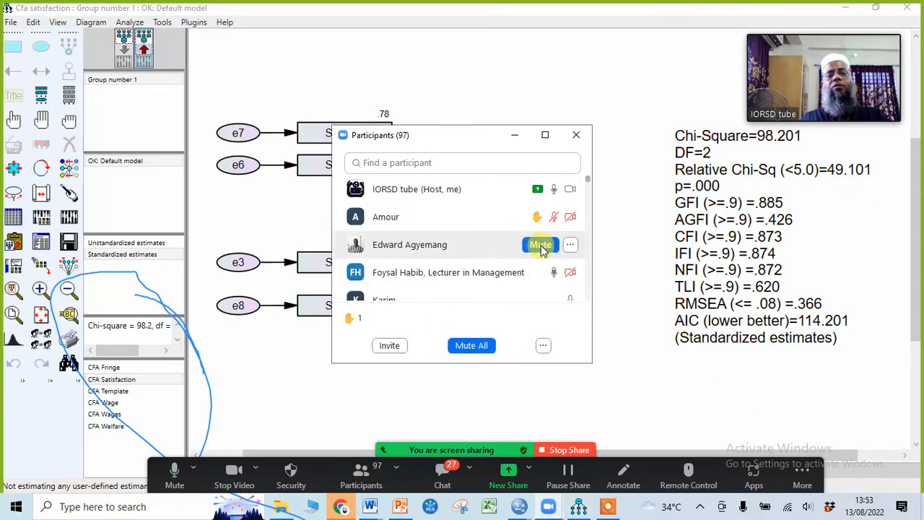
{"action": "left_click", "coordinate": [541, 244]}
{"action": "left_click", "coordinate": [543, 272]}
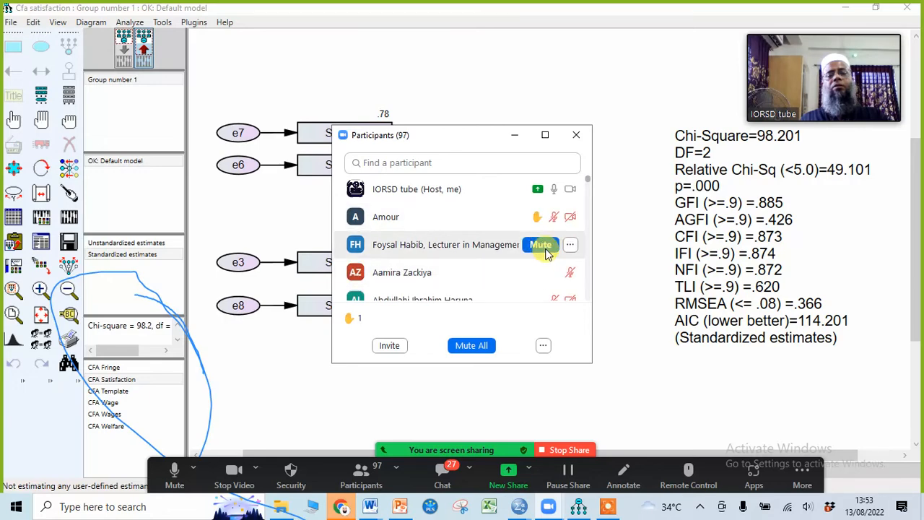
{"action": "left_click", "coordinate": [542, 244]}
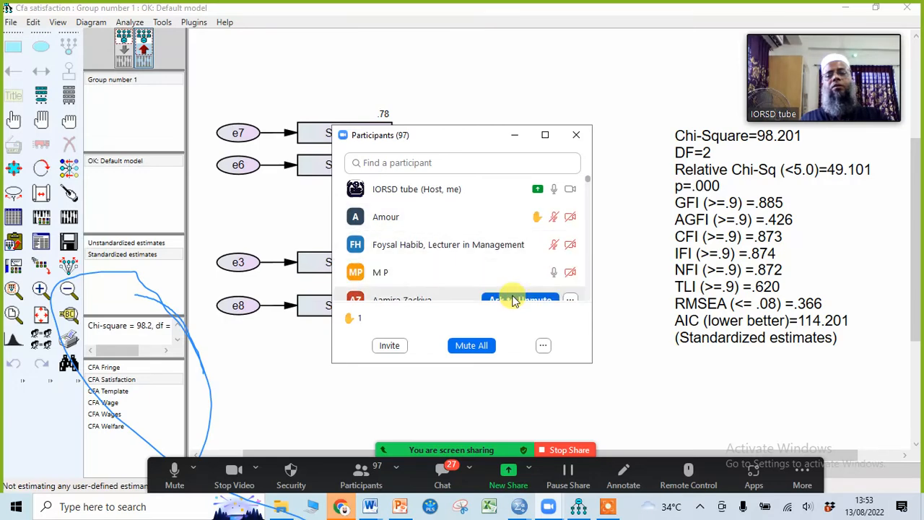
{"action": "left_click", "coordinate": [514, 135]}
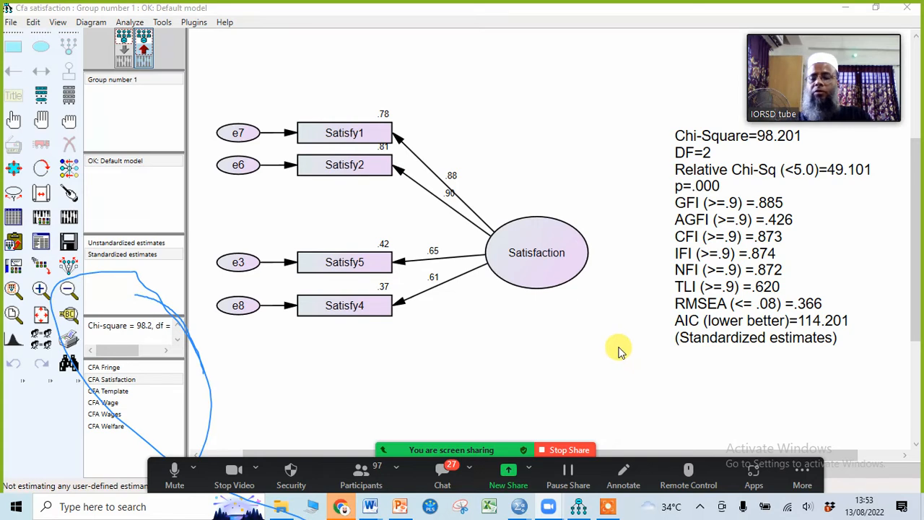
Return to the model specification and delete indicator Satisfy4 together with its error term e8.
{"action": "left_click", "coordinate": [128, 57]}
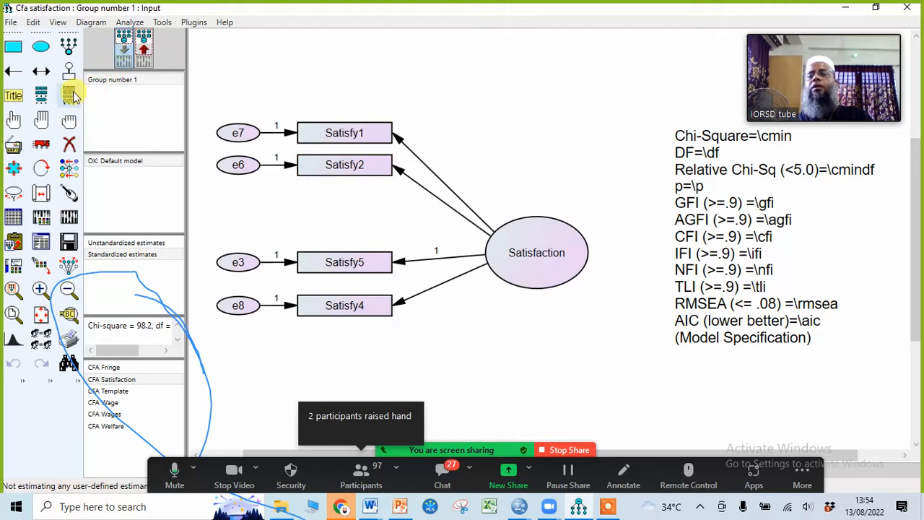
{"action": "left_click", "coordinate": [68, 144]}
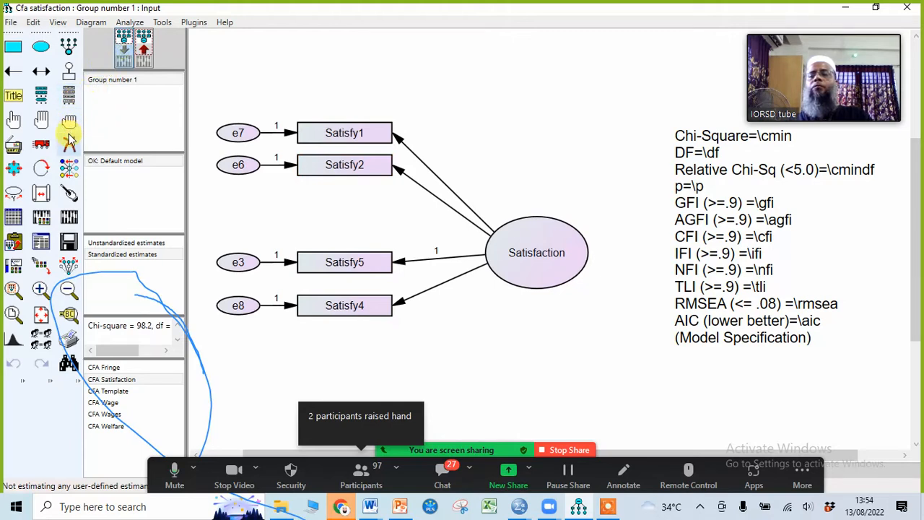
{"action": "left_click", "coordinate": [333, 305]}
{"action": "left_click", "coordinate": [244, 305]}
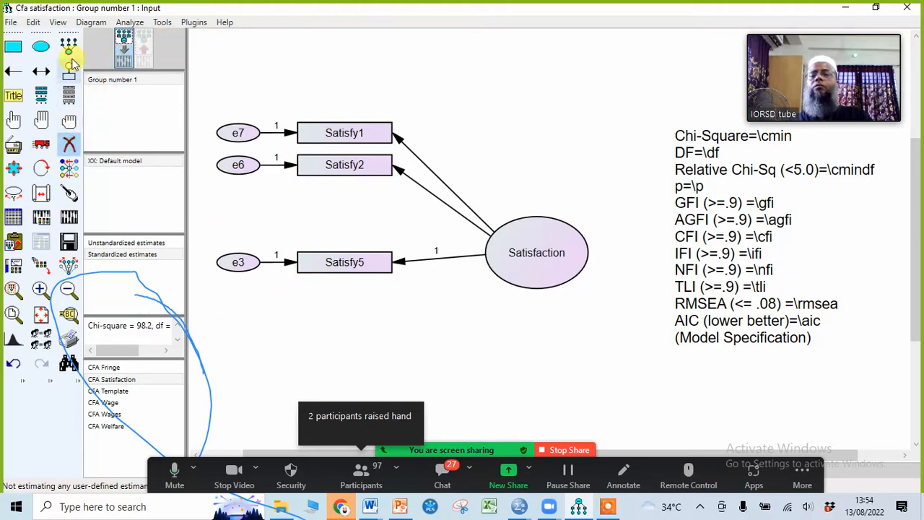
Add a new indicator to Satisfaction using the dataset variable Satisfy3 and automatically name its error term.
{"action": "left_click", "coordinate": [69, 46]}
{"action": "left_click", "coordinate": [491, 244]}
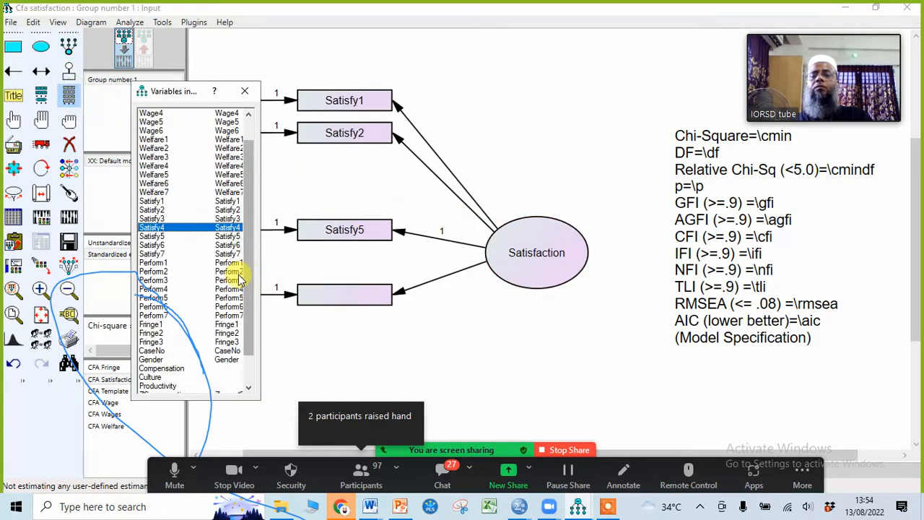
{"action": "left_click", "coordinate": [69, 96]}
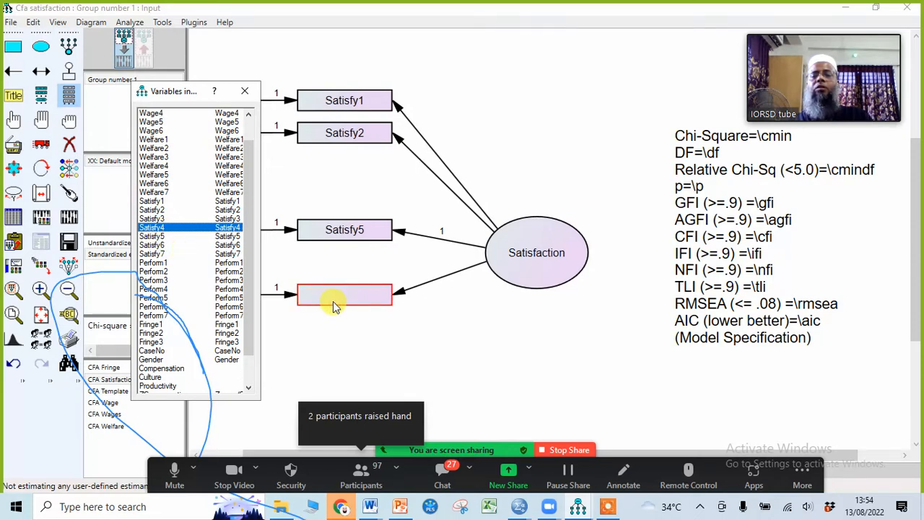
{"action": "left_click_drag", "start_coordinate": [152, 218], "coordinate": [322, 289]}
{"action": "left_click", "coordinate": [245, 91]}
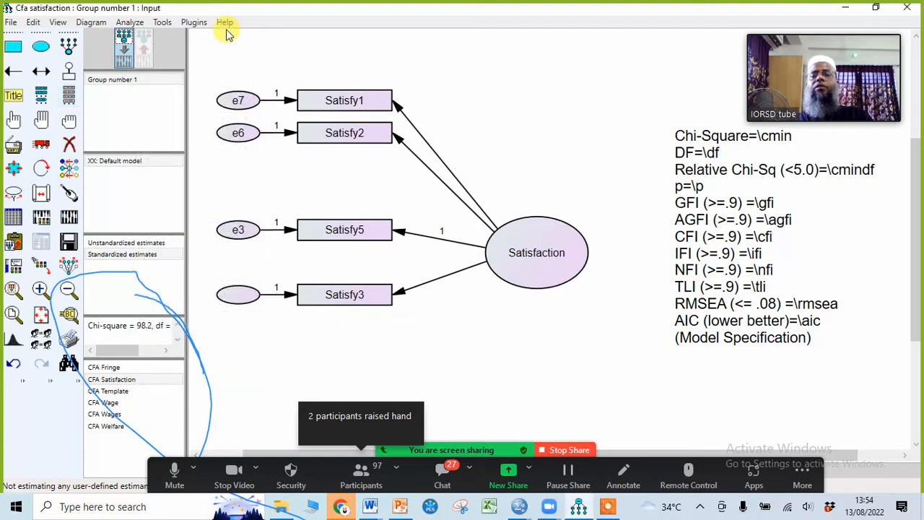
{"action": "left_click", "coordinate": [196, 22]}
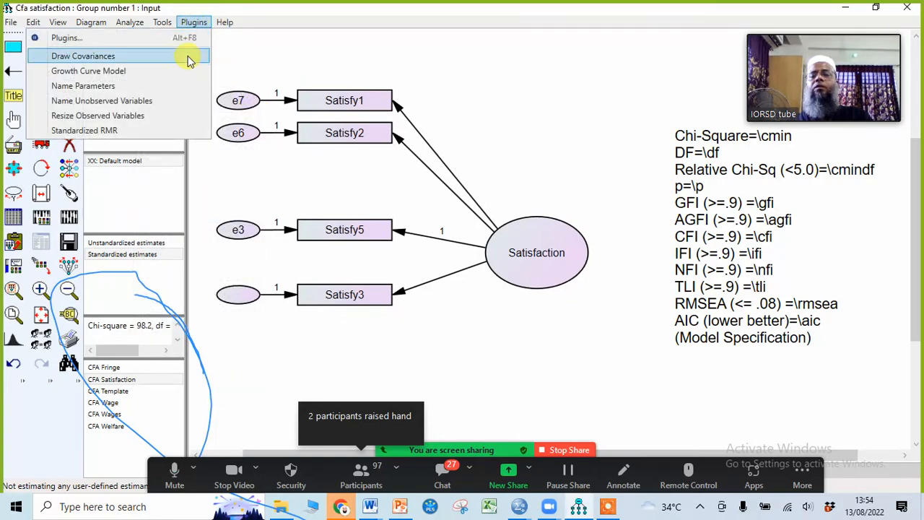
{"action": "left_click", "coordinate": [124, 104]}
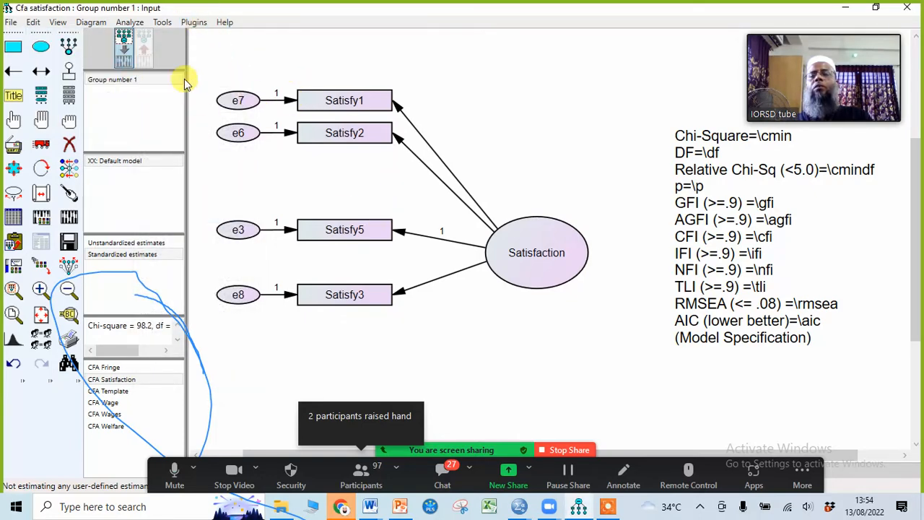
Recalculate the estimates with Satisfy3 in place of Satisfy4 and show the standardized results on the output diagram.
{"action": "left_click", "coordinate": [65, 217]}
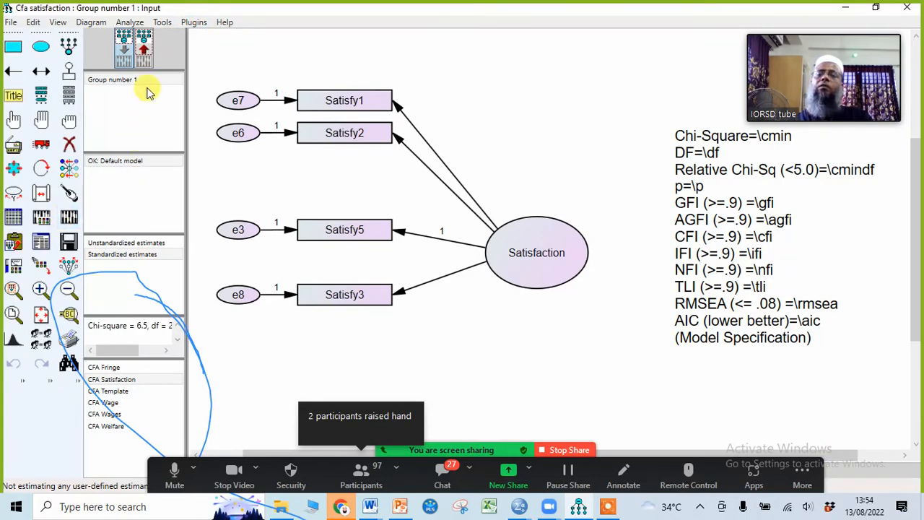
{"action": "left_click", "coordinate": [144, 47]}
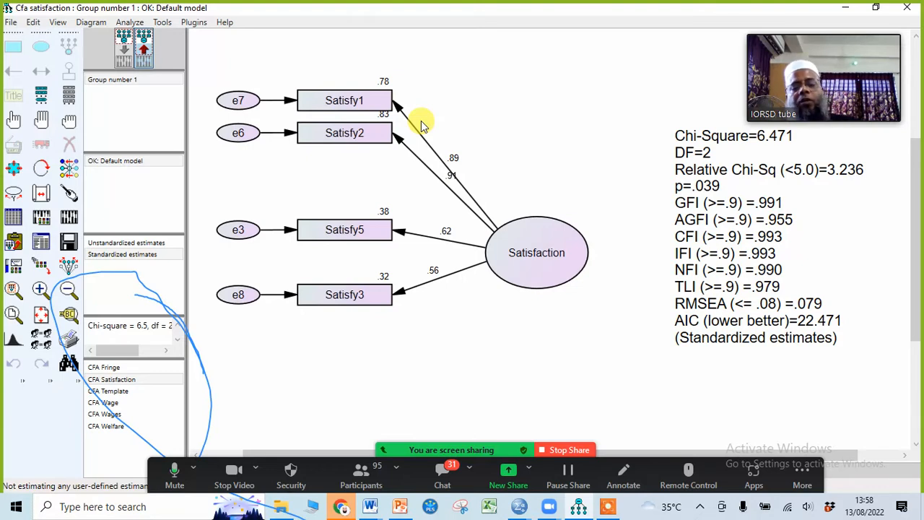
Switch to the PowerPoint workshop slides and go through the CFA for Wage and CFA for Welfare slides.
{"action": "left_click", "coordinate": [399, 510]}
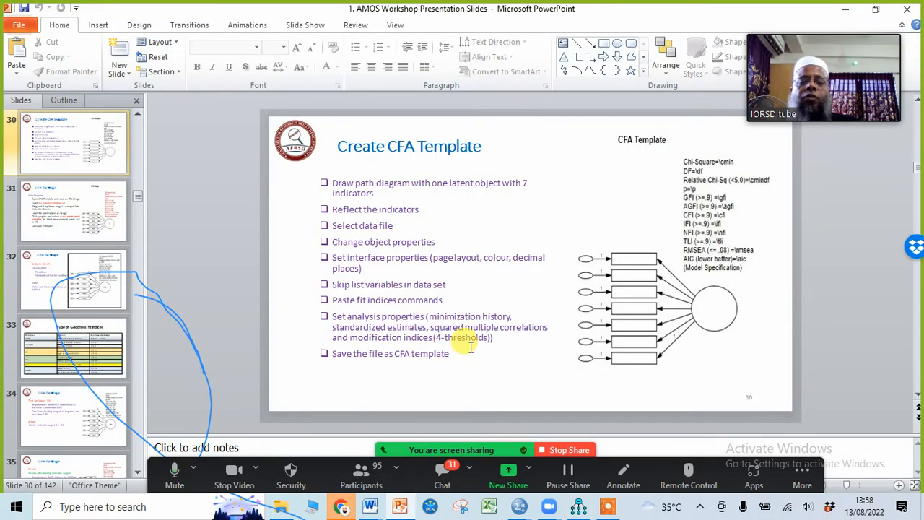
{"action": "scroll", "coordinate": [470, 347], "scroll_direction": "down", "scroll_amount": 4}
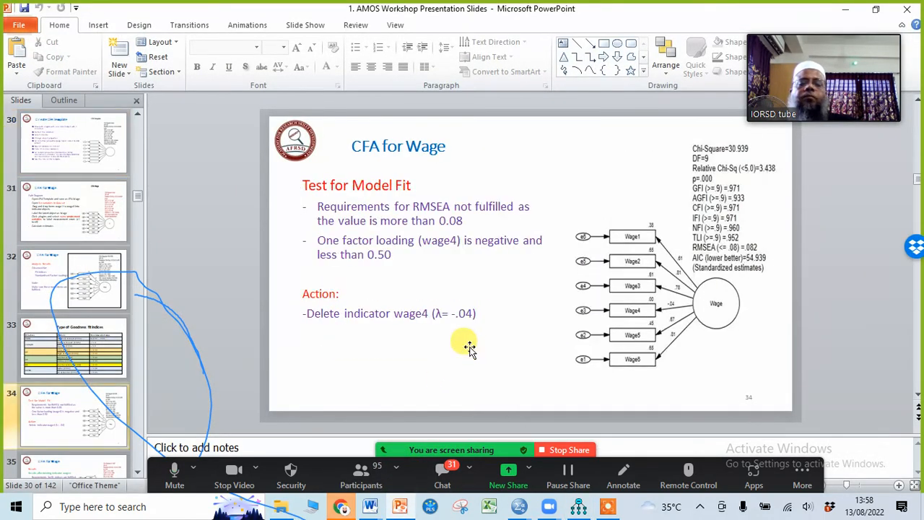
{"action": "scroll", "coordinate": [470, 348], "scroll_direction": "down", "scroll_amount": 6}
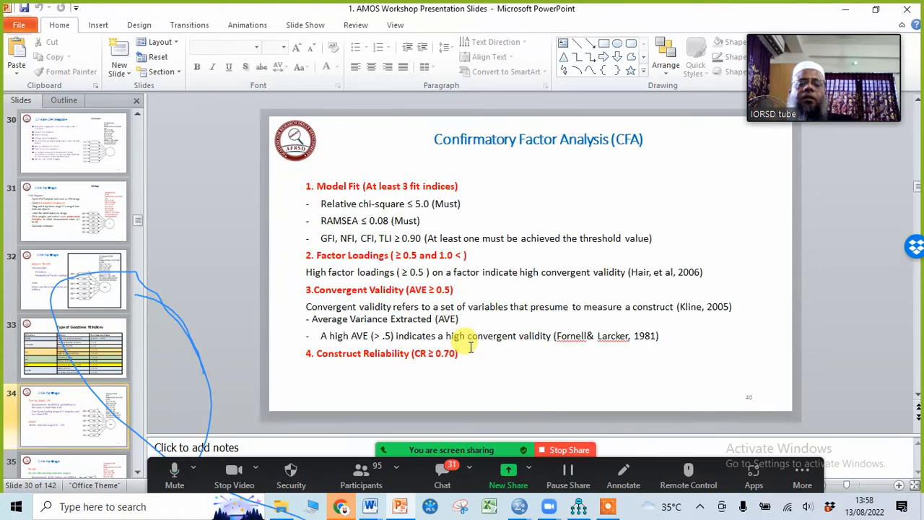
{"action": "scroll", "coordinate": [470, 347], "scroll_direction": "down", "scroll_amount": 5}
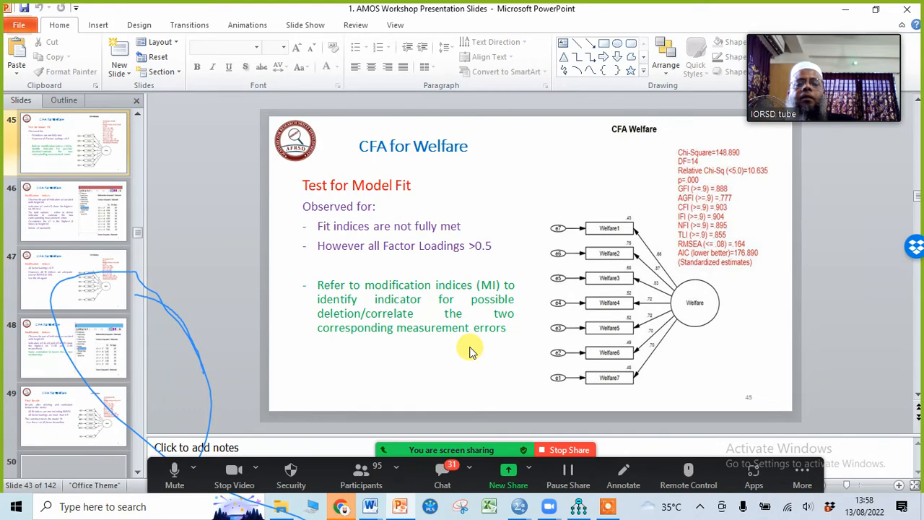
{"action": "scroll", "coordinate": [470, 350], "scroll_direction": "down", "scroll_amount": 2}
{"action": "scroll", "coordinate": [470, 351], "scroll_direction": "down", "scroll_amount": 4}
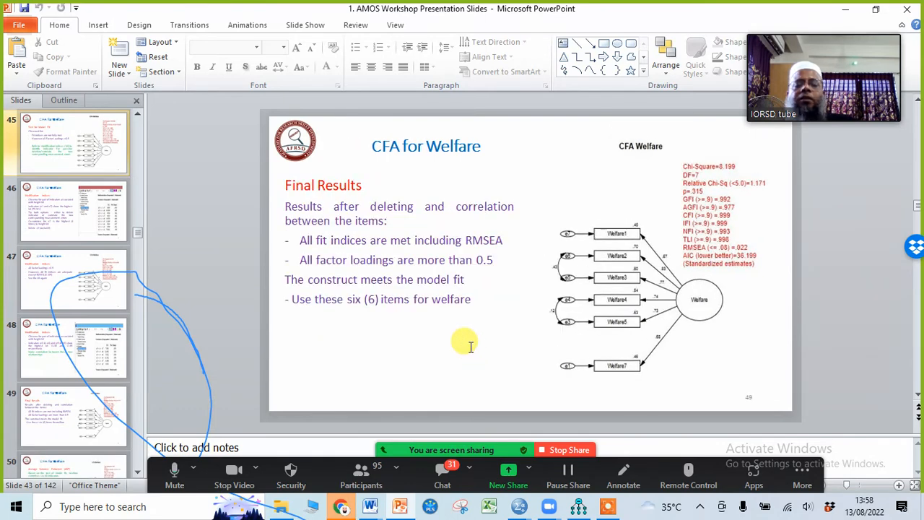
Mute the unmuted attendees in the Zoom participants list again and minimize the list.
{"action": "left_click", "coordinate": [361, 473]}
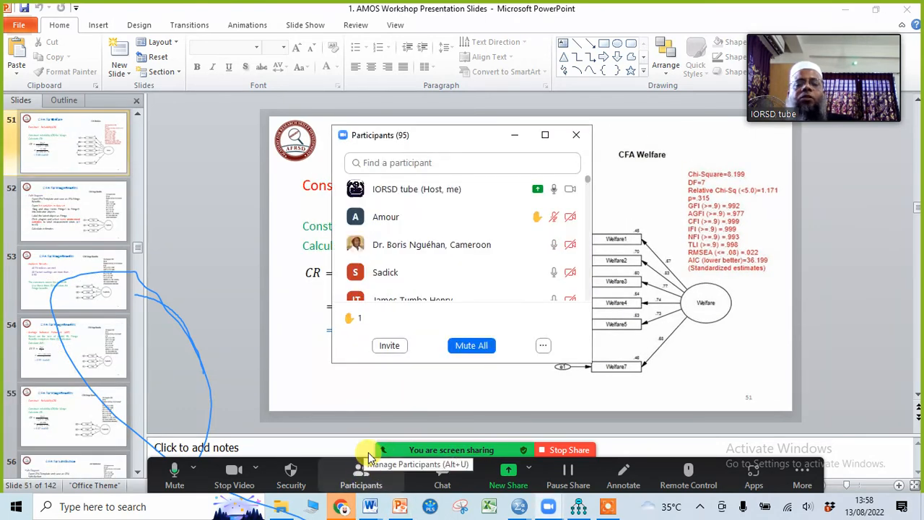
{"action": "left_click", "coordinate": [541, 246]}
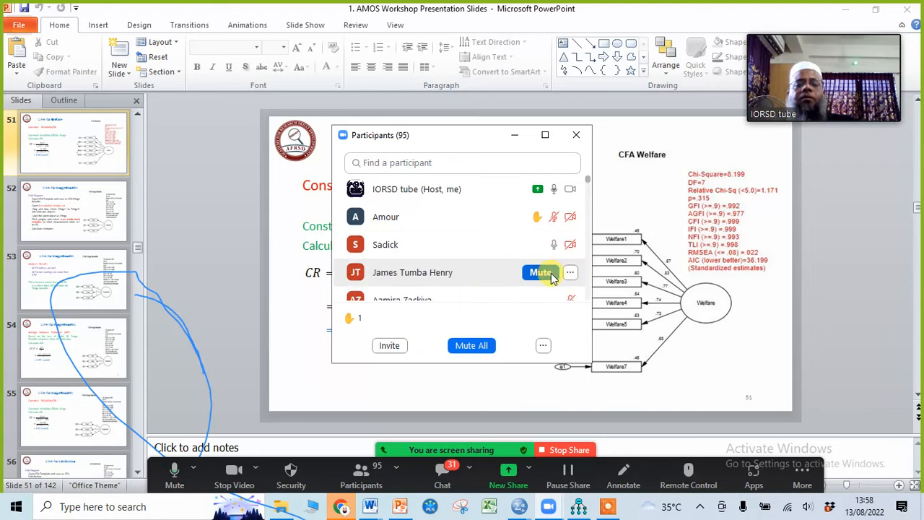
{"action": "left_click", "coordinate": [545, 273]}
{"action": "left_click", "coordinate": [543, 245]}
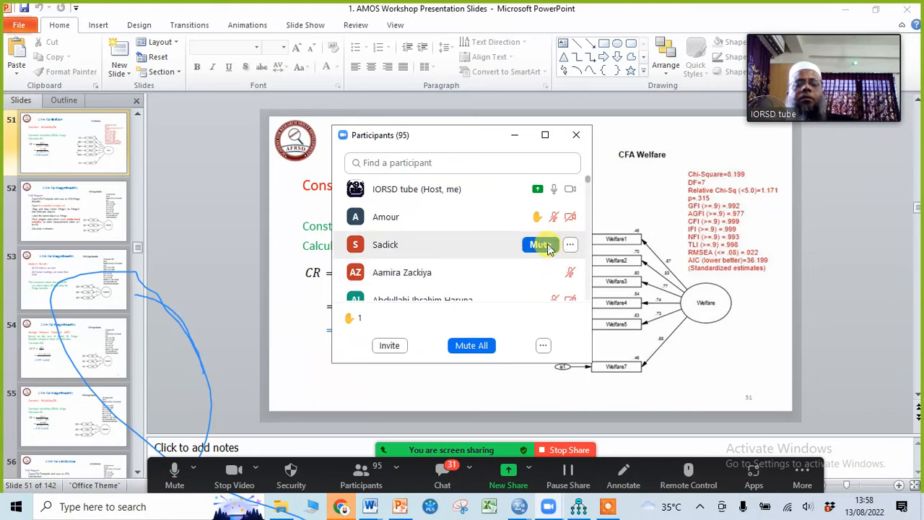
{"action": "left_click", "coordinate": [514, 135]}
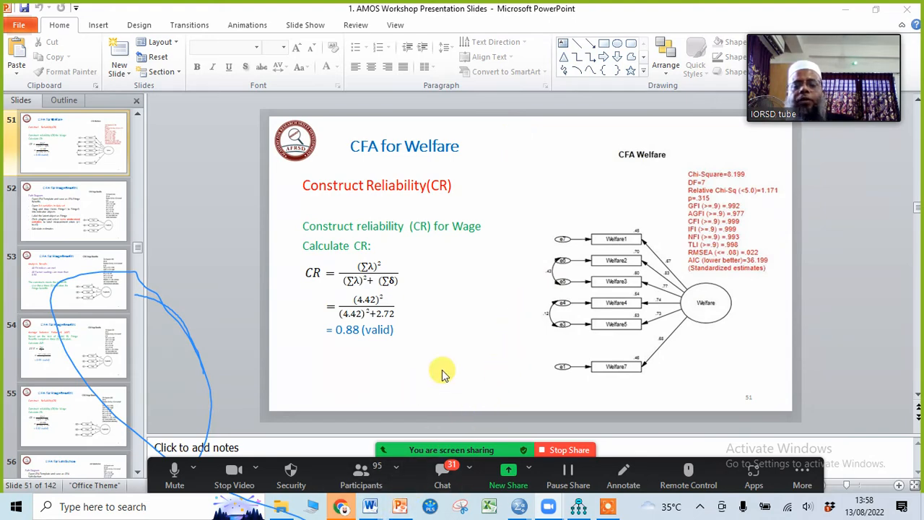
Continue past the Fringe Benefits slides to the CFA for Satisfaction path diagram instructions on slide 56.
{"action": "scroll", "coordinate": [487, 335], "scroll_direction": "down", "scroll_amount": 1}
{"action": "scroll", "coordinate": [486, 335], "scroll_direction": "down", "scroll_amount": 4}
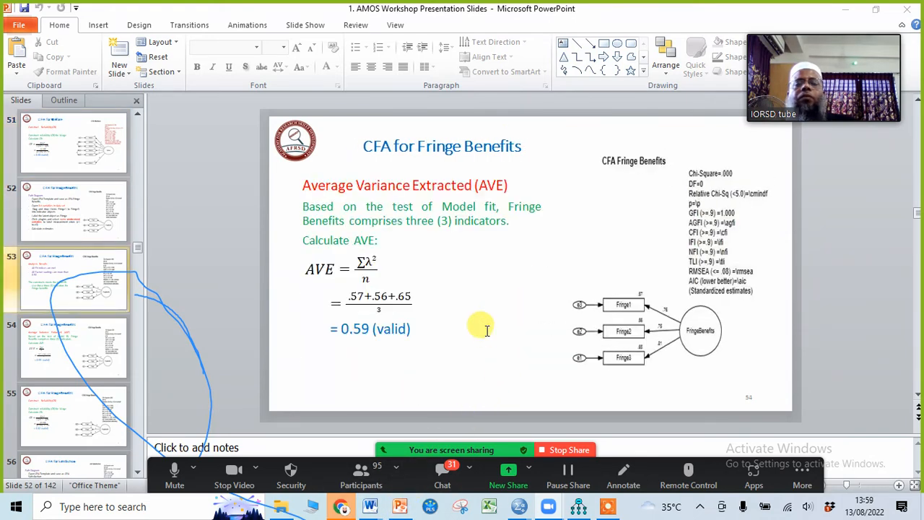
{"action": "scroll", "coordinate": [487, 332], "scroll_direction": "down", "scroll_amount": 1}
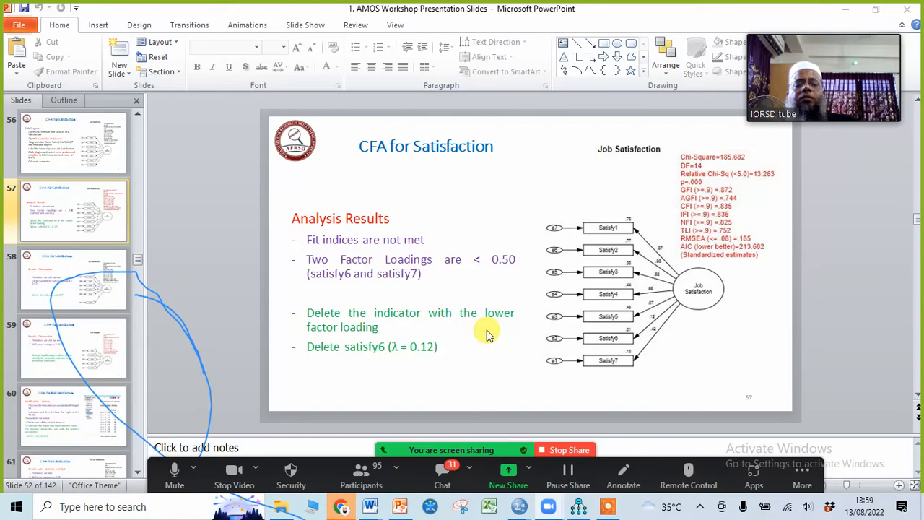
{"action": "scroll", "coordinate": [486, 335], "scroll_direction": "up", "scroll_amount": 1}
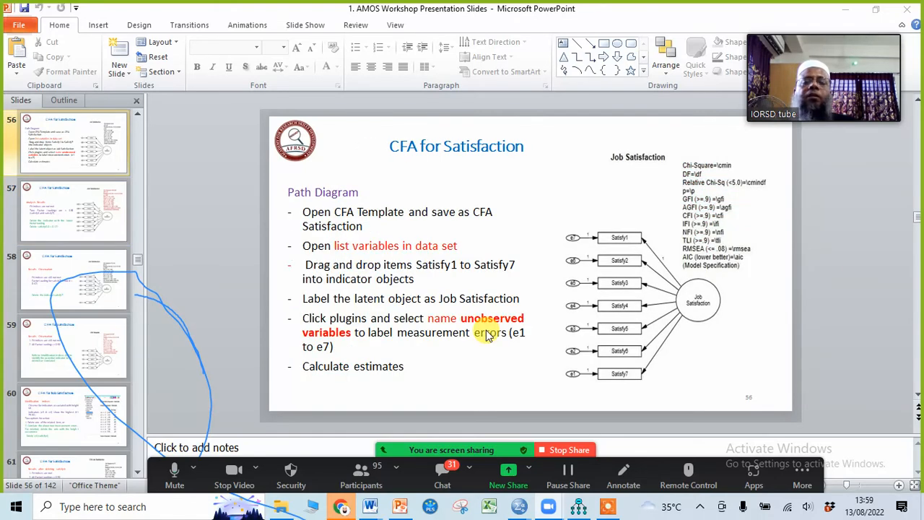